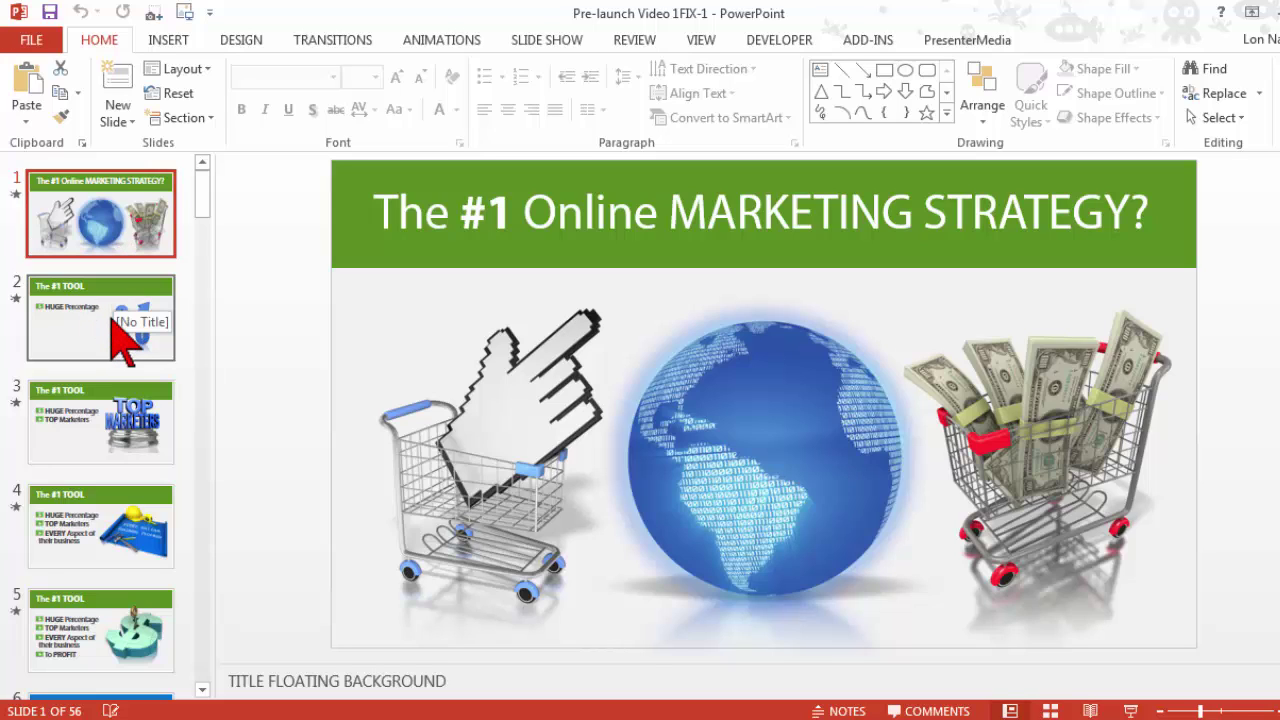
Step: Open slide 2, 'The #1 TOOL' with the HUGE Percentage bullet and percent picture
left_click(118, 338)
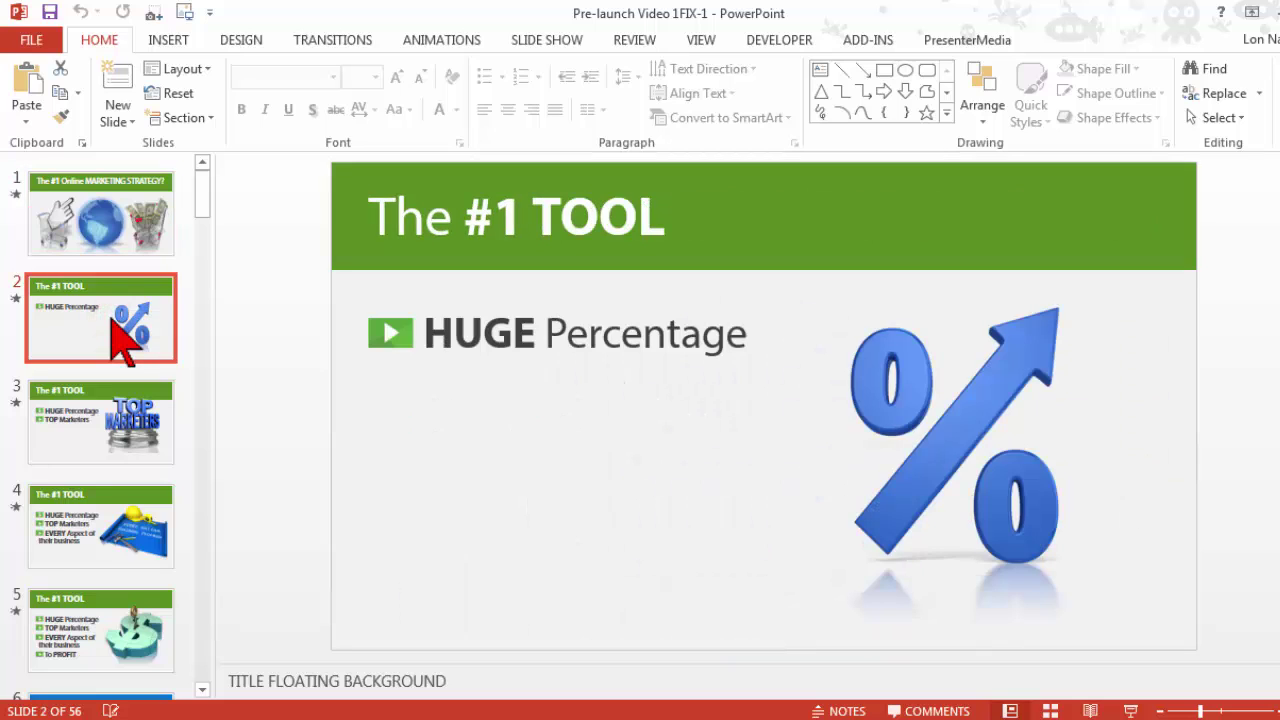
Step: Move to slide 5, the four-bullet 'The #1 TOOL' slide with the dollar-and-key picture
key("Down")
key("Down")
key("Down")
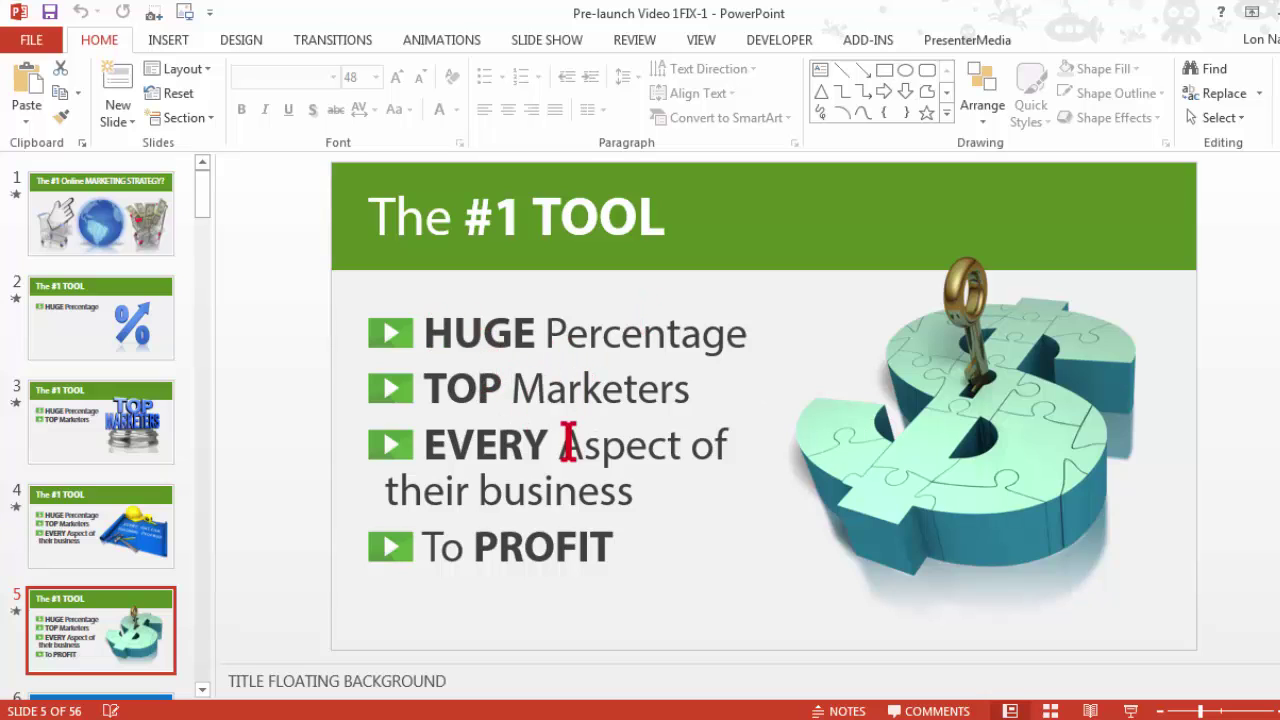
Step: Put a copy of the four-bullet dollar slide at position 2, then view slide 3 'HUGE Percentage'
key("ctrl+z")
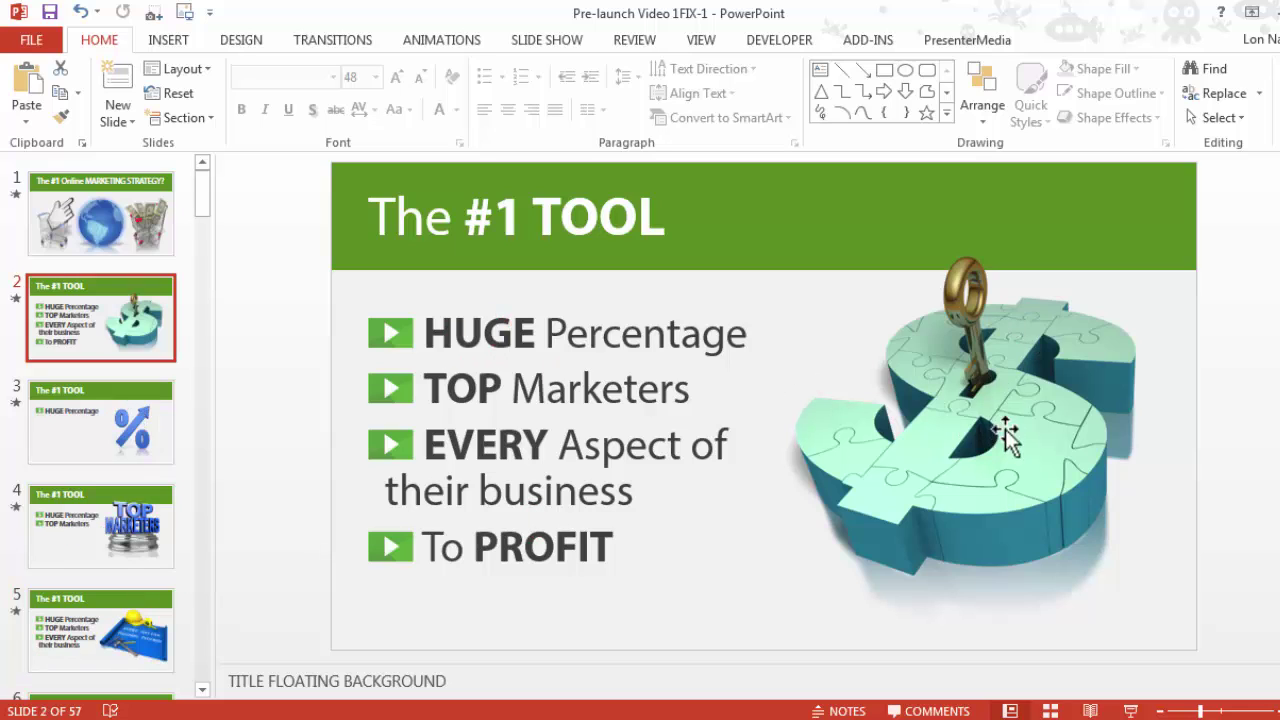
left_click(968, 443)
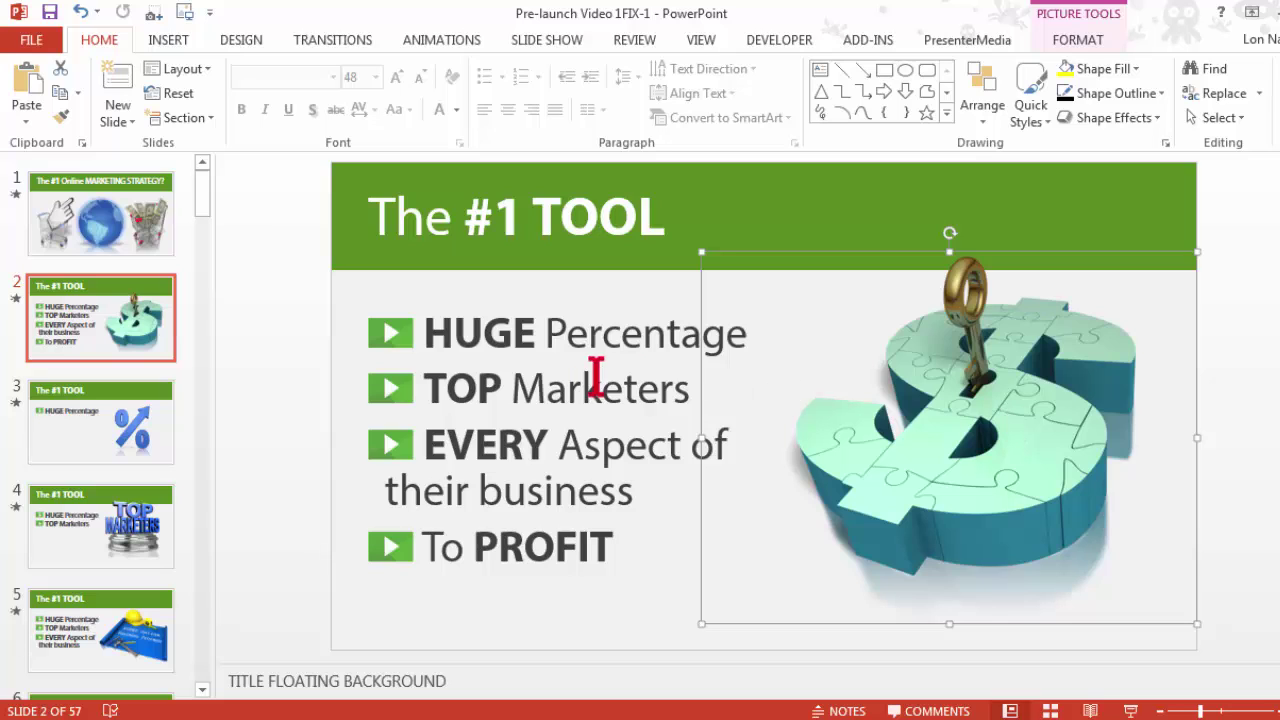
left_click_drag(432, 385, 663, 386)
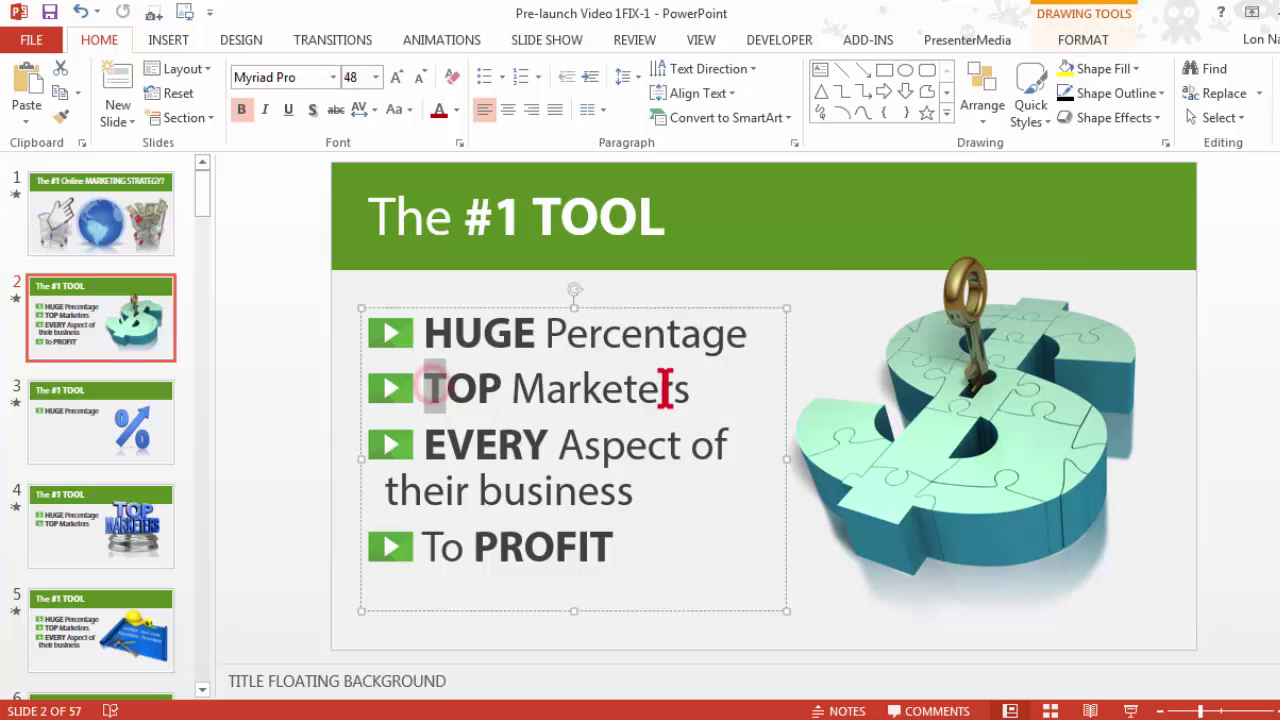
left_click(297, 374)
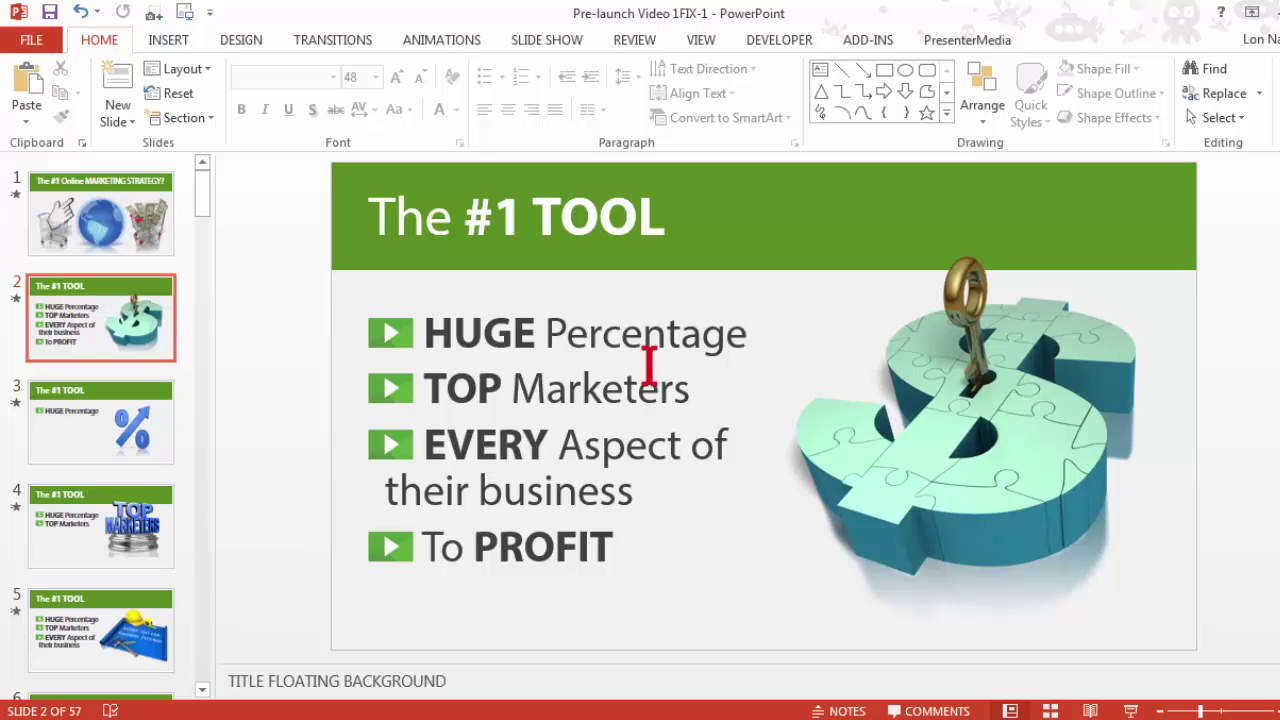
left_click(134, 410)
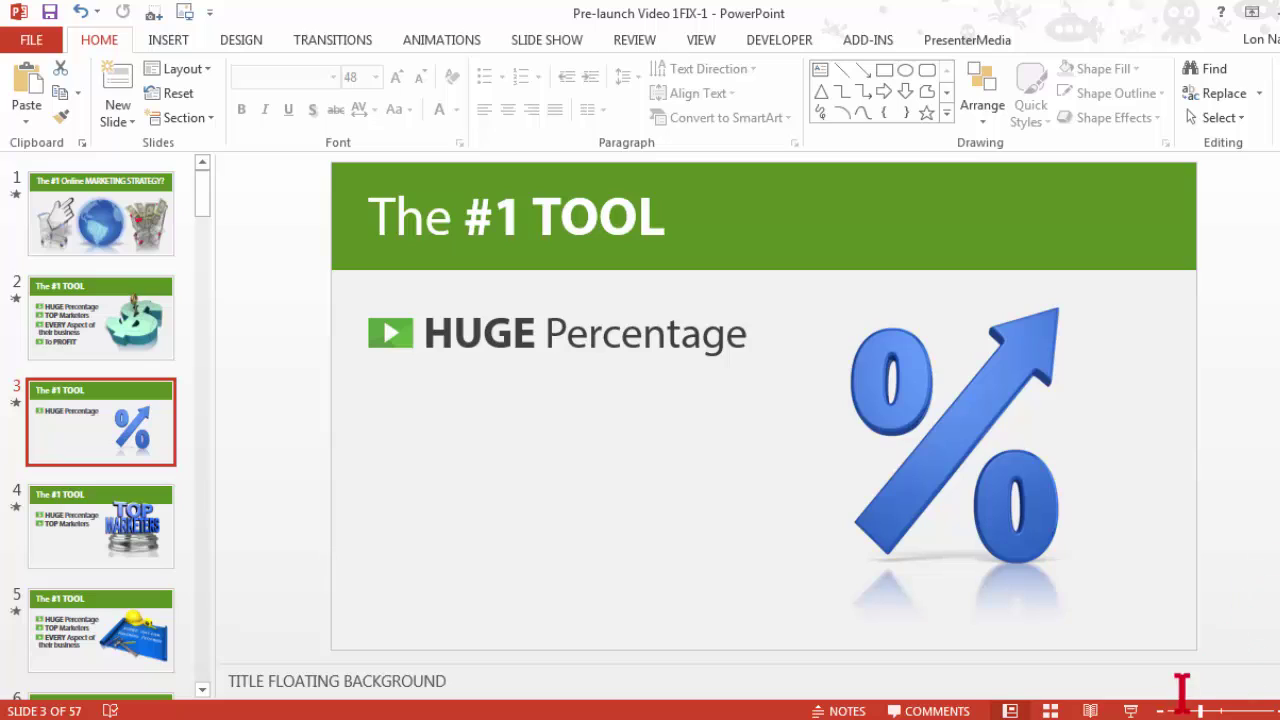
Step: Run the slide show from slide 3 through slide 6, then exit back to editing
left_click(1132, 710)
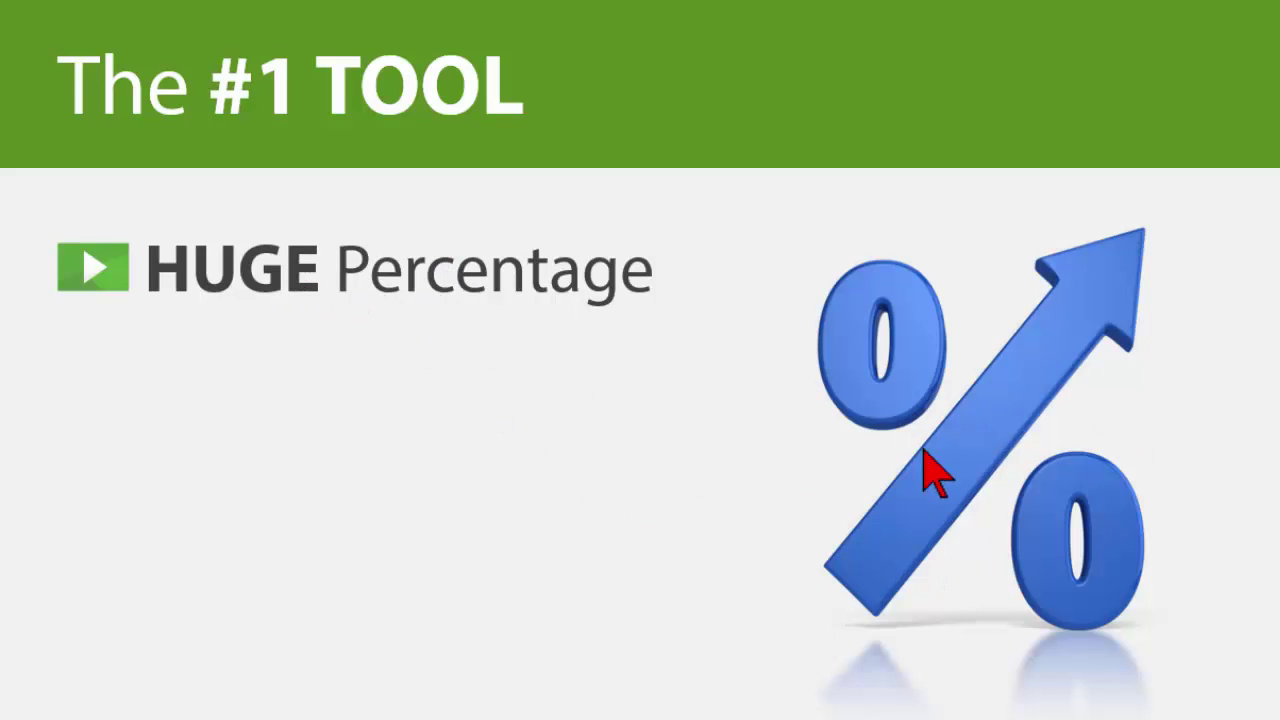
left_click(1238, 300)
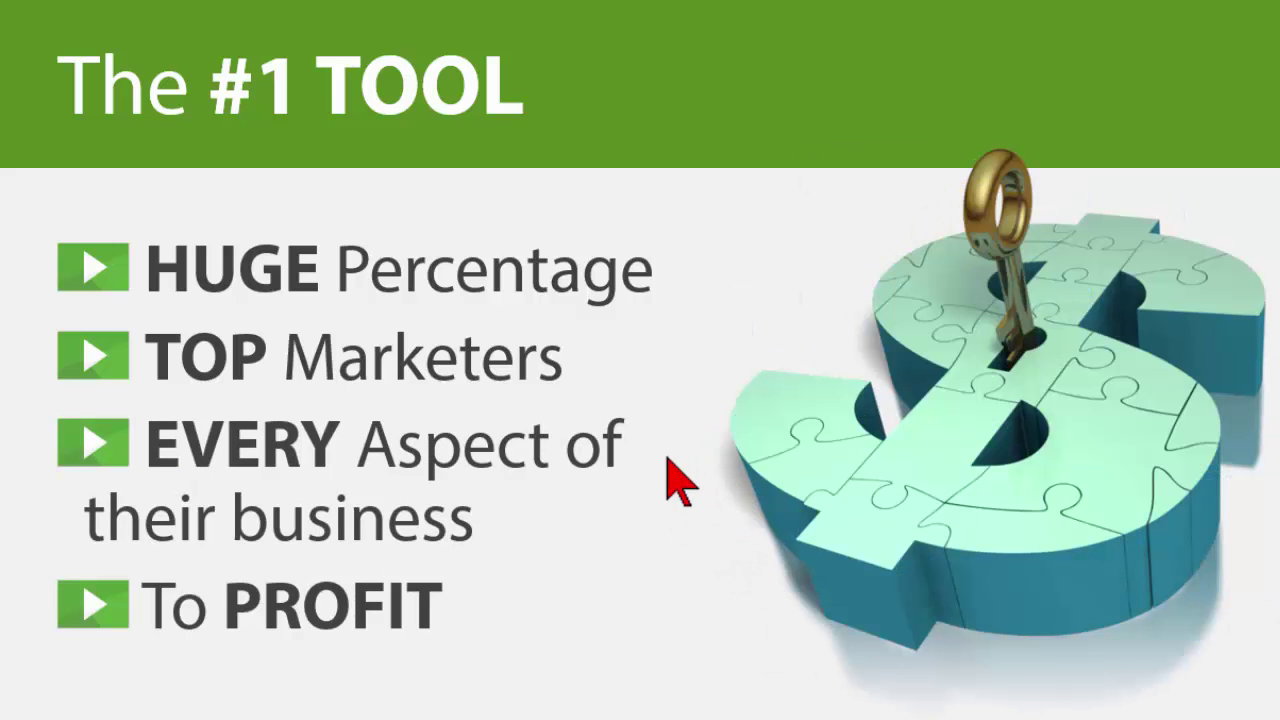
key("Escape")
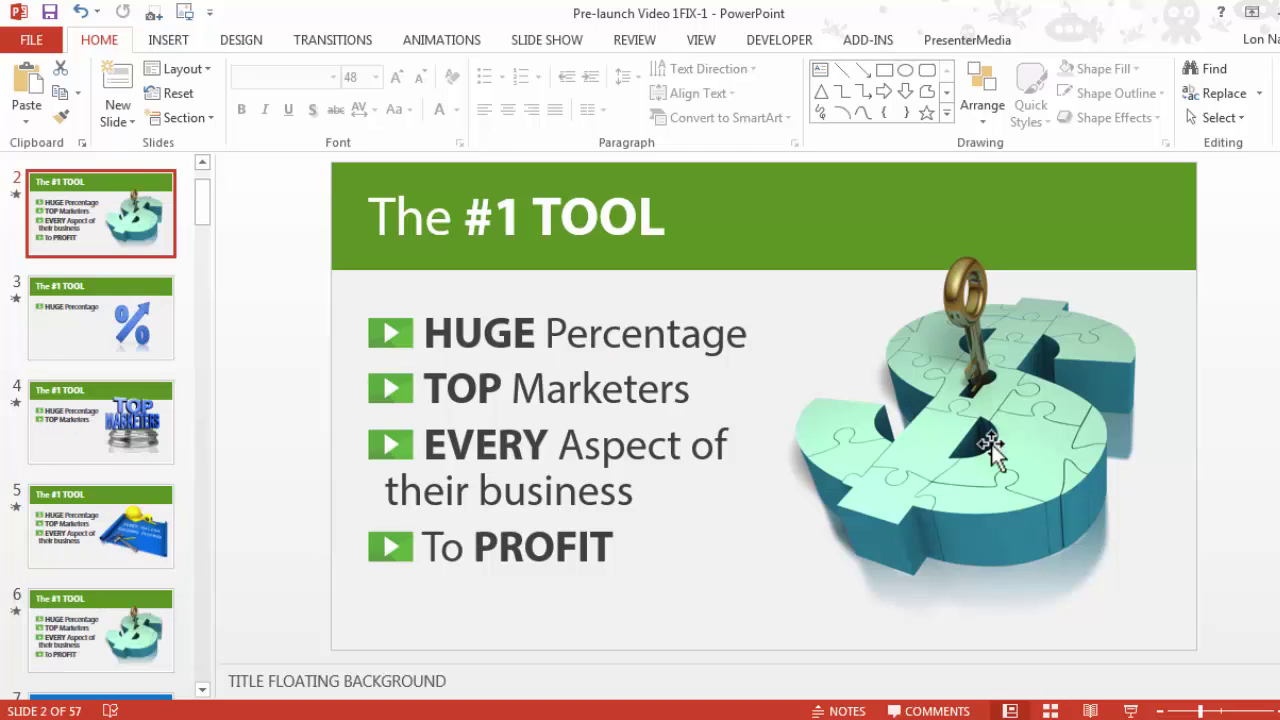
Step: Duplicate the four-bullet slide 2 three times
right_click(118, 232)
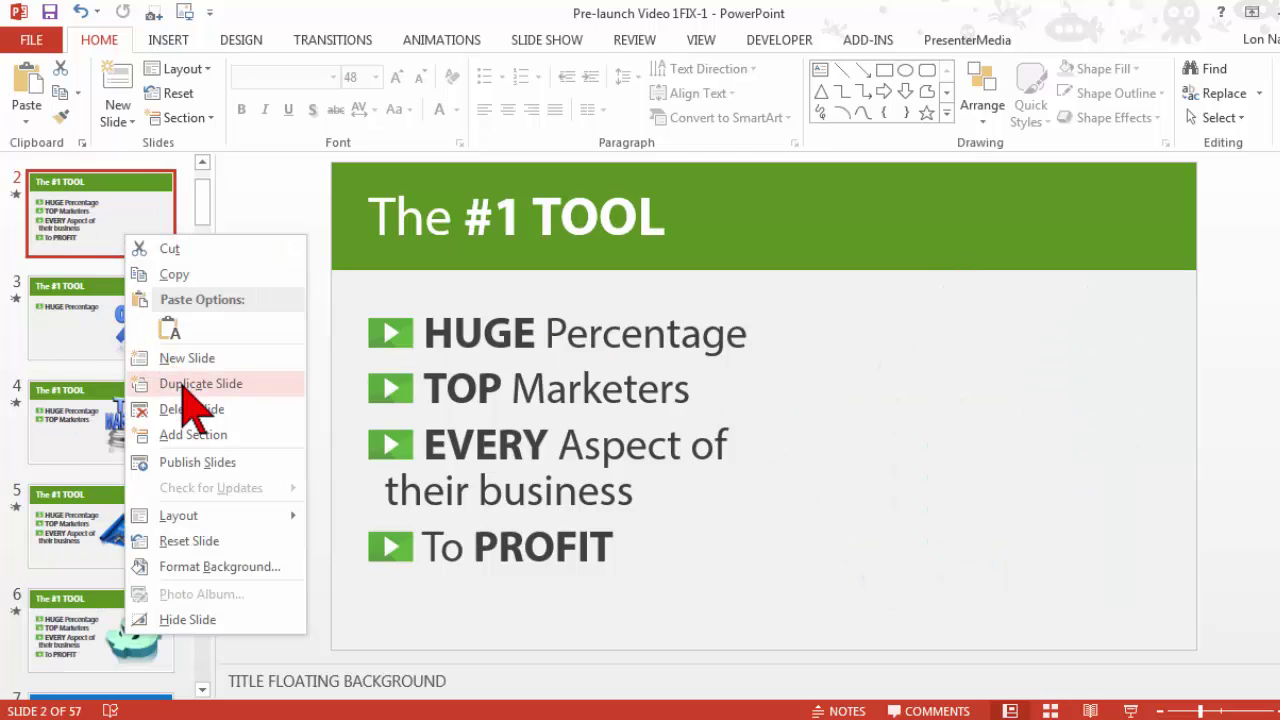
left_click(185, 385)
right_click(128, 323)
left_click(185, 468)
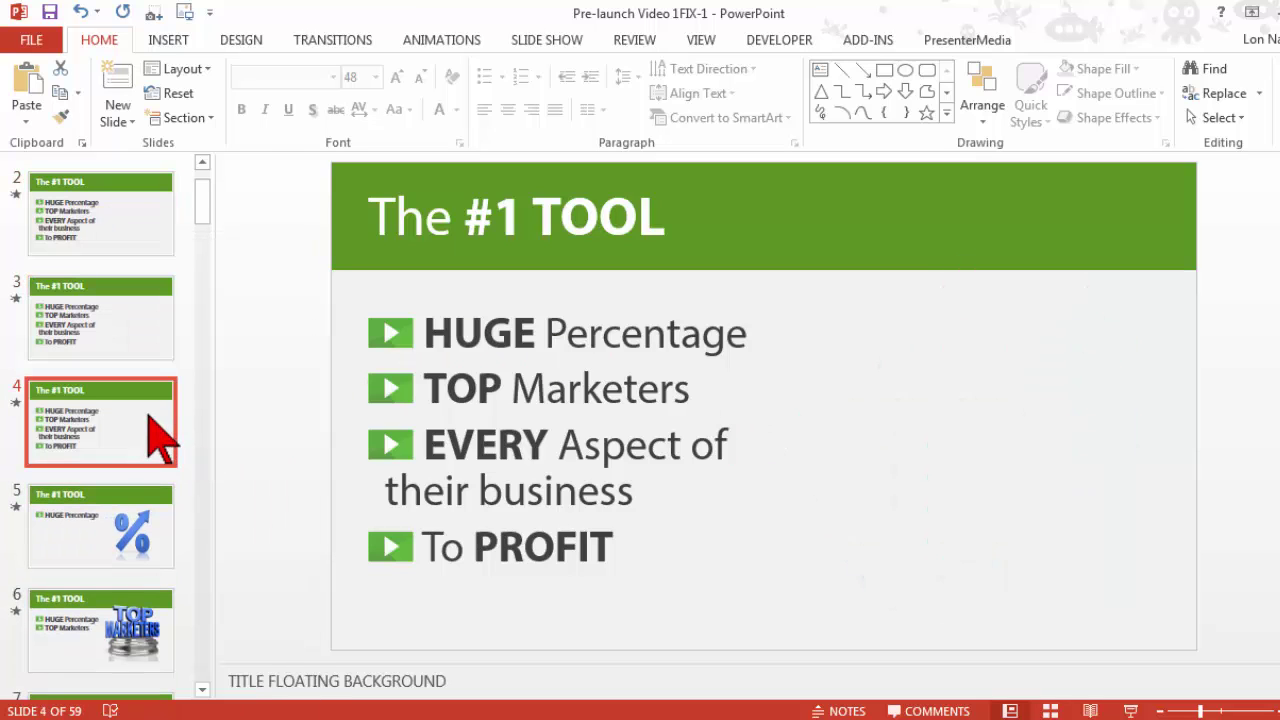
right_click(155, 432)
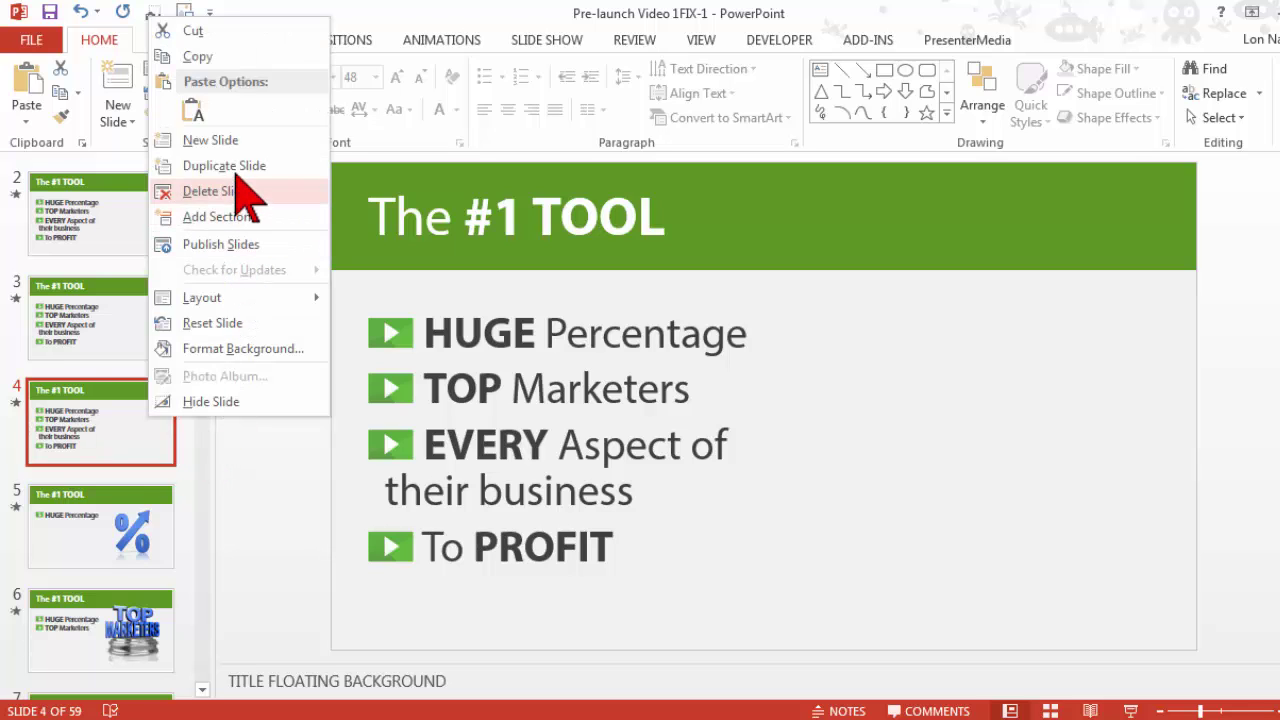
left_click(236, 168)
Step: Trim the copies so slides 2, 3 and 4 show one, two and three bullets respectively
left_click(120, 218)
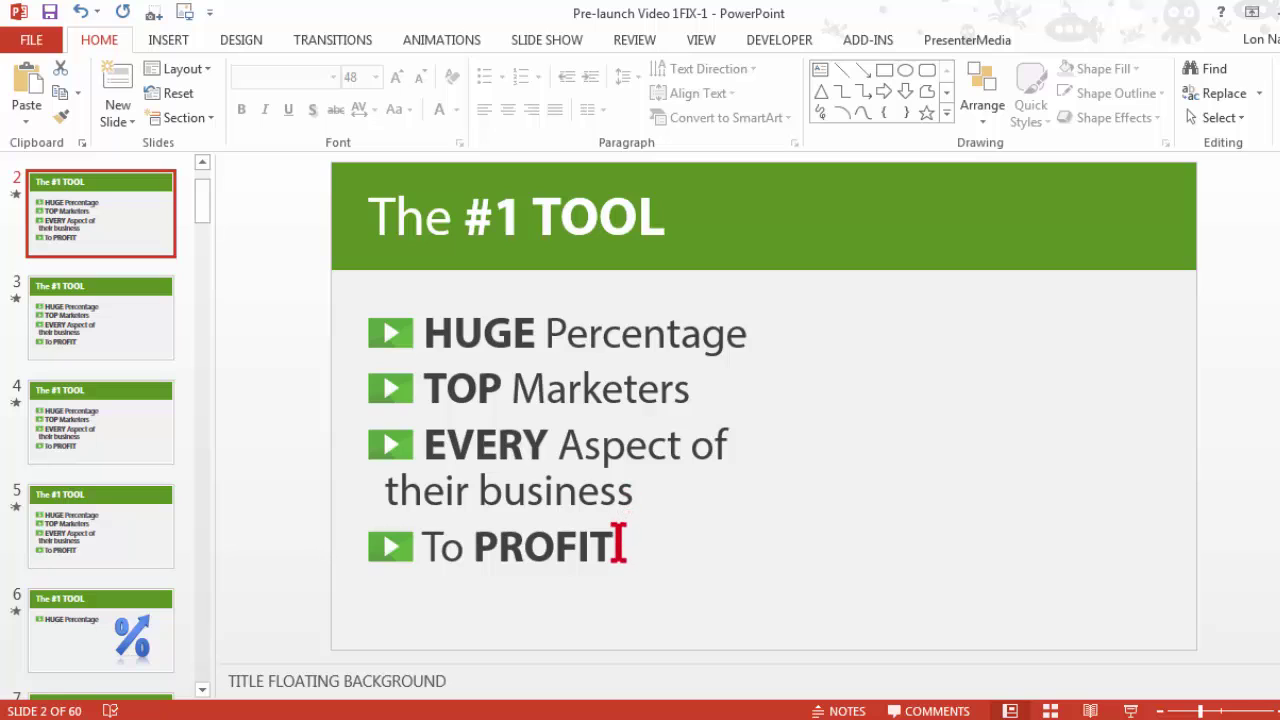
left_click_drag(618, 545, 386, 371)
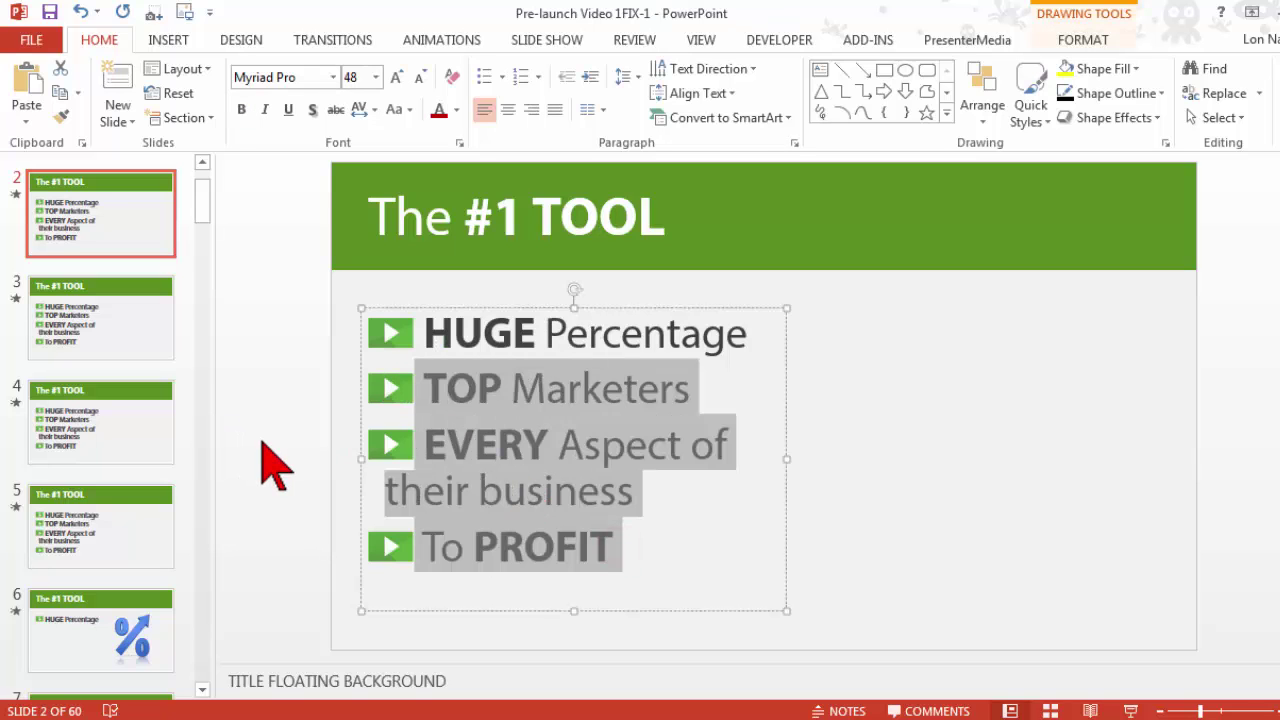
key("Delete")
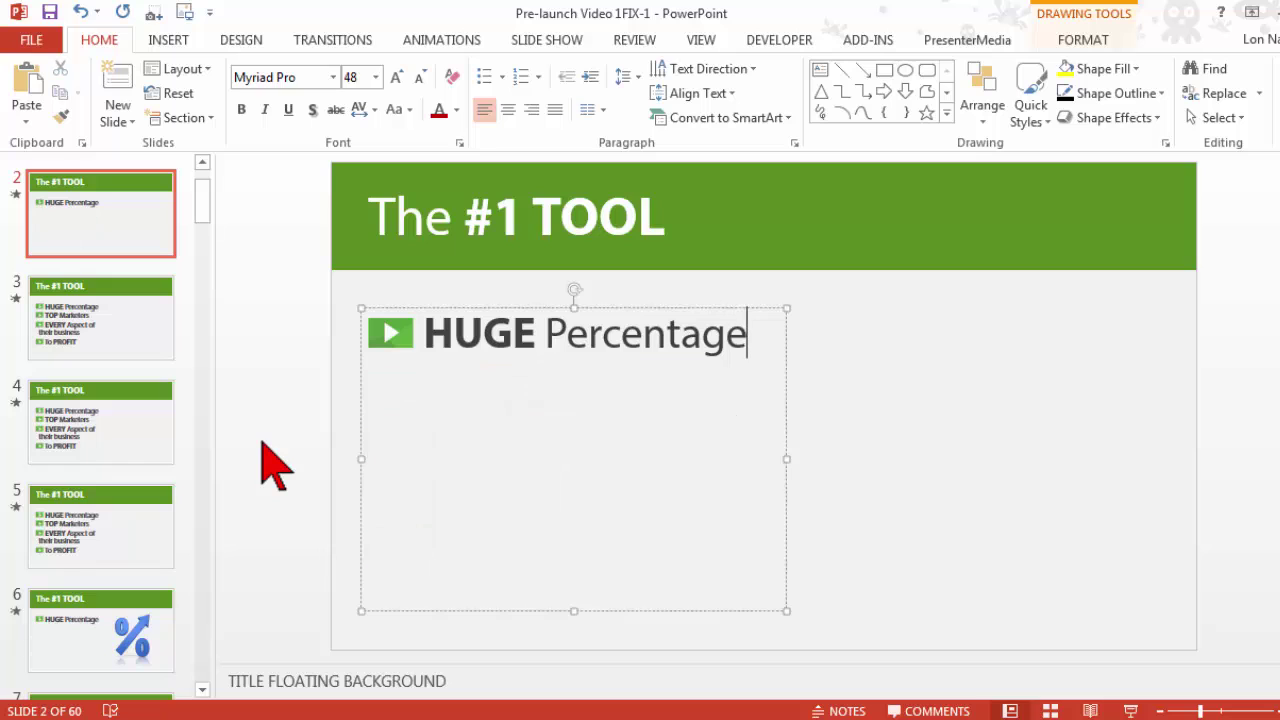
left_click(132, 322)
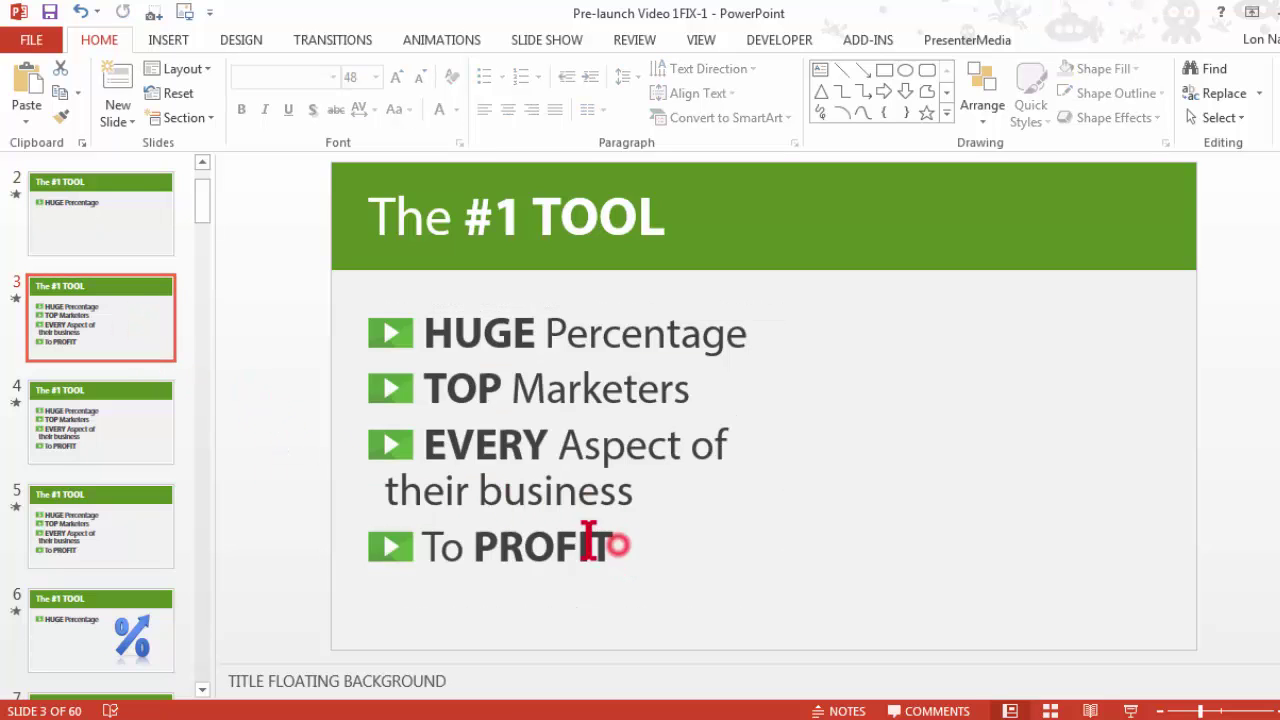
left_click_drag(614, 548, 400, 445)
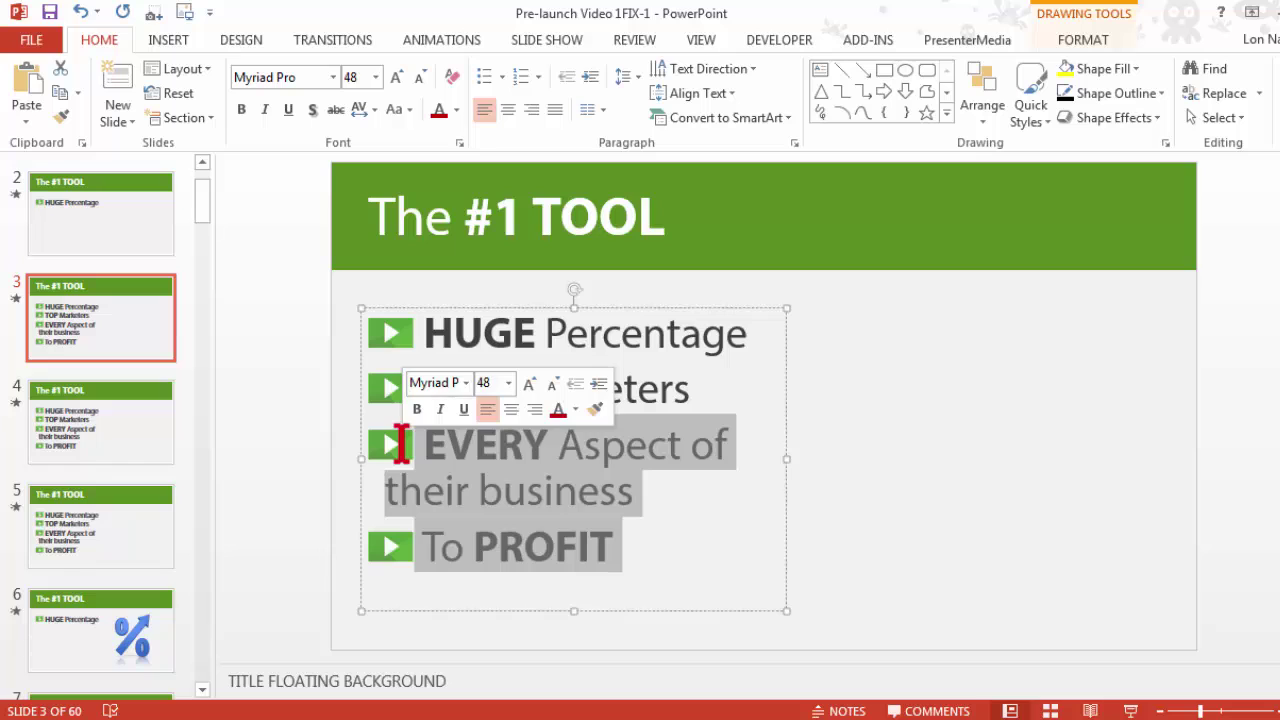
key("Delete")
left_click(157, 413)
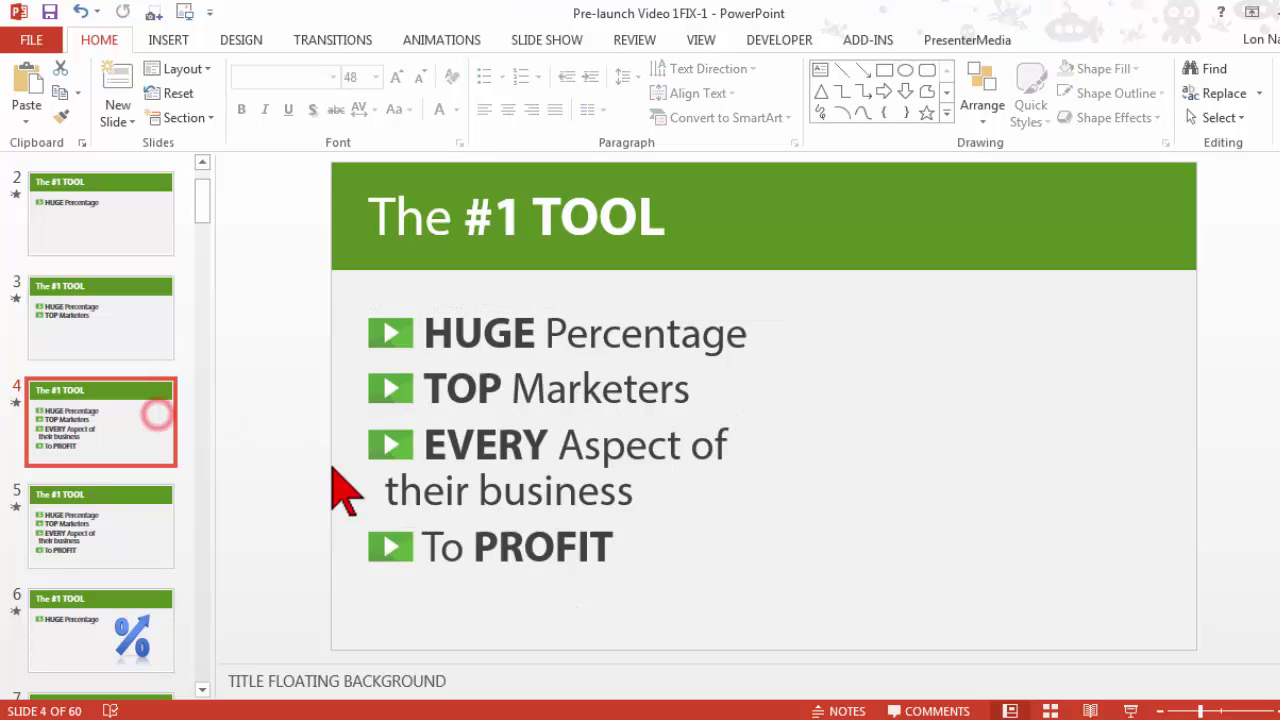
left_click_drag(593, 548, 362, 537)
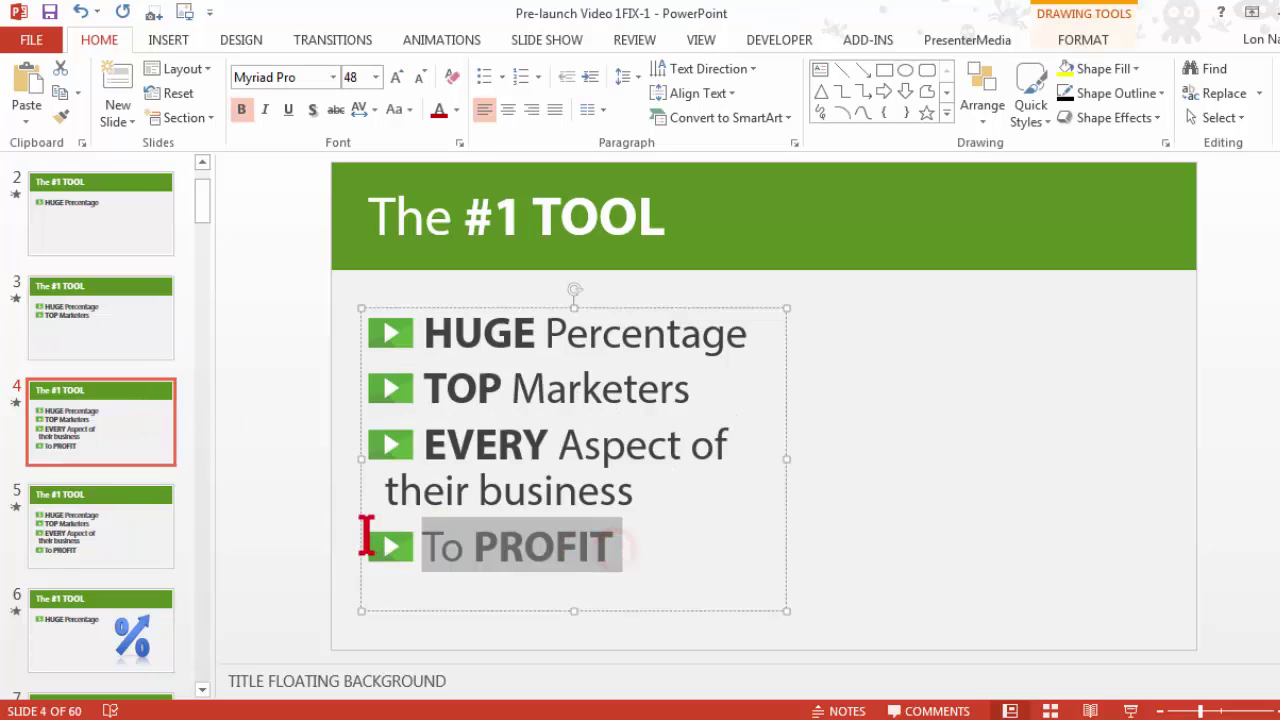
key("Delete")
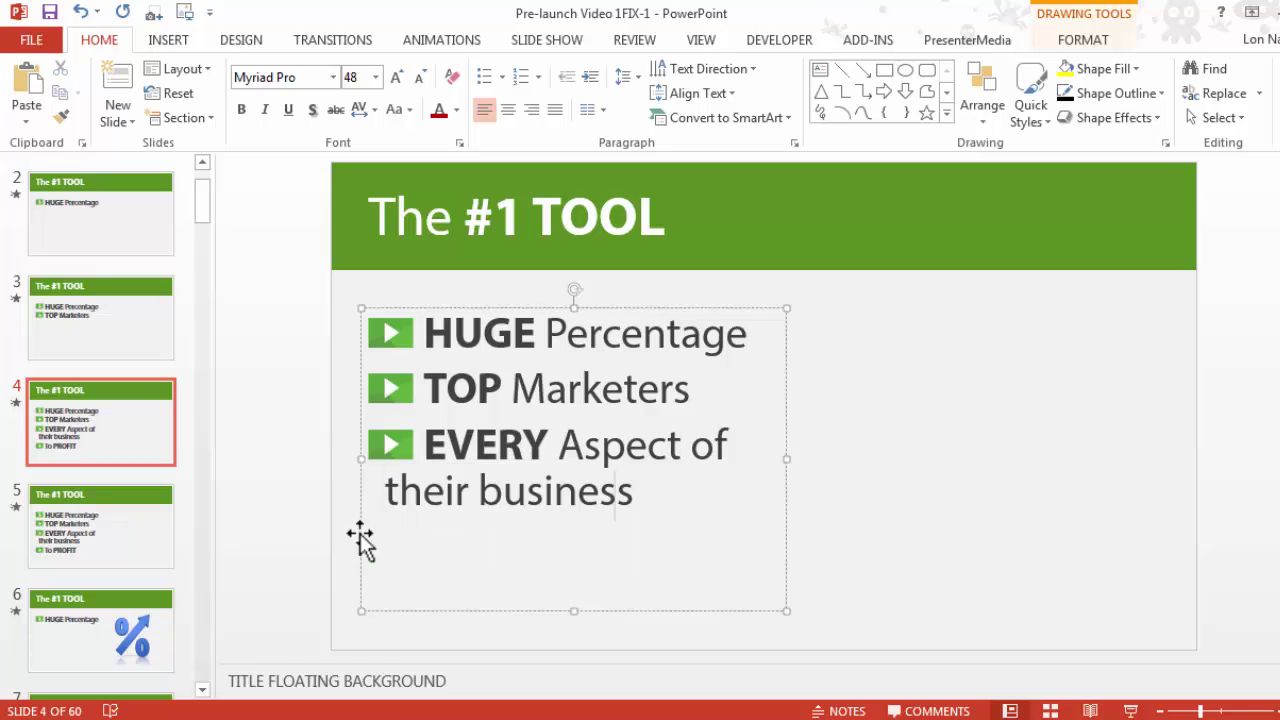
left_click(97, 520)
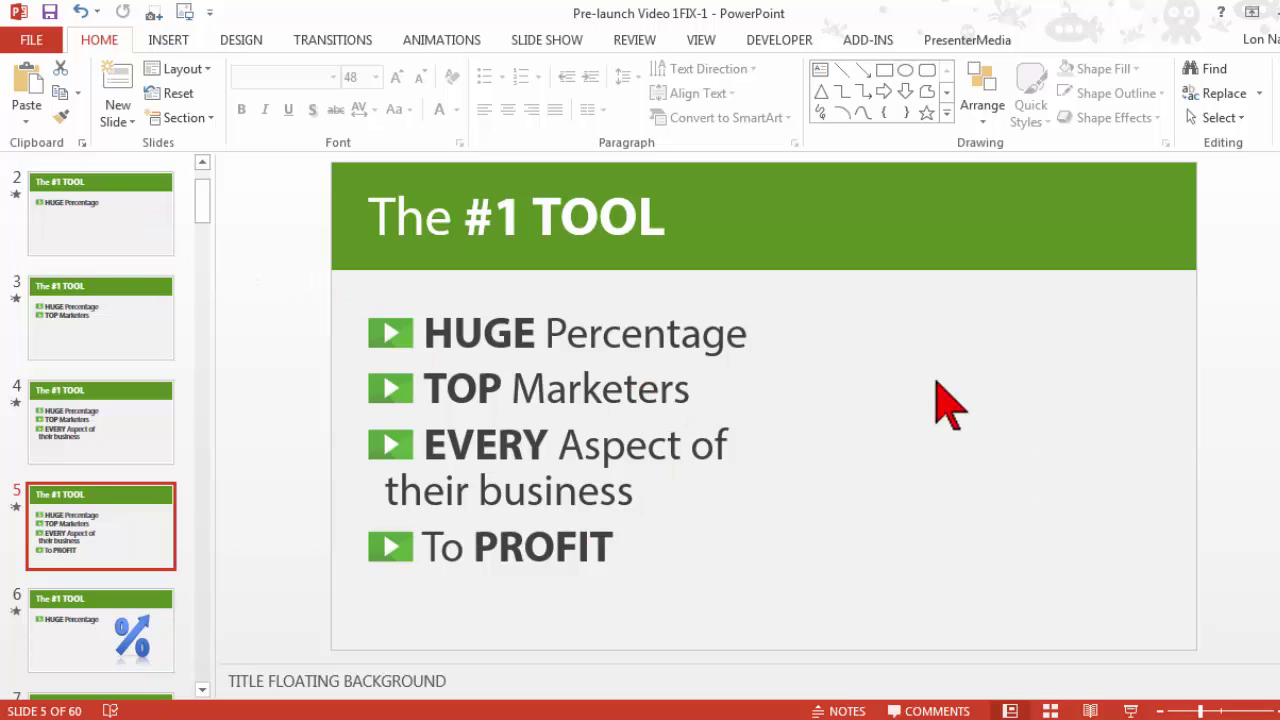
Step: Play the slide show from slide 2 into slide 3 to check the bullet build, then exit
left_click(139, 214)
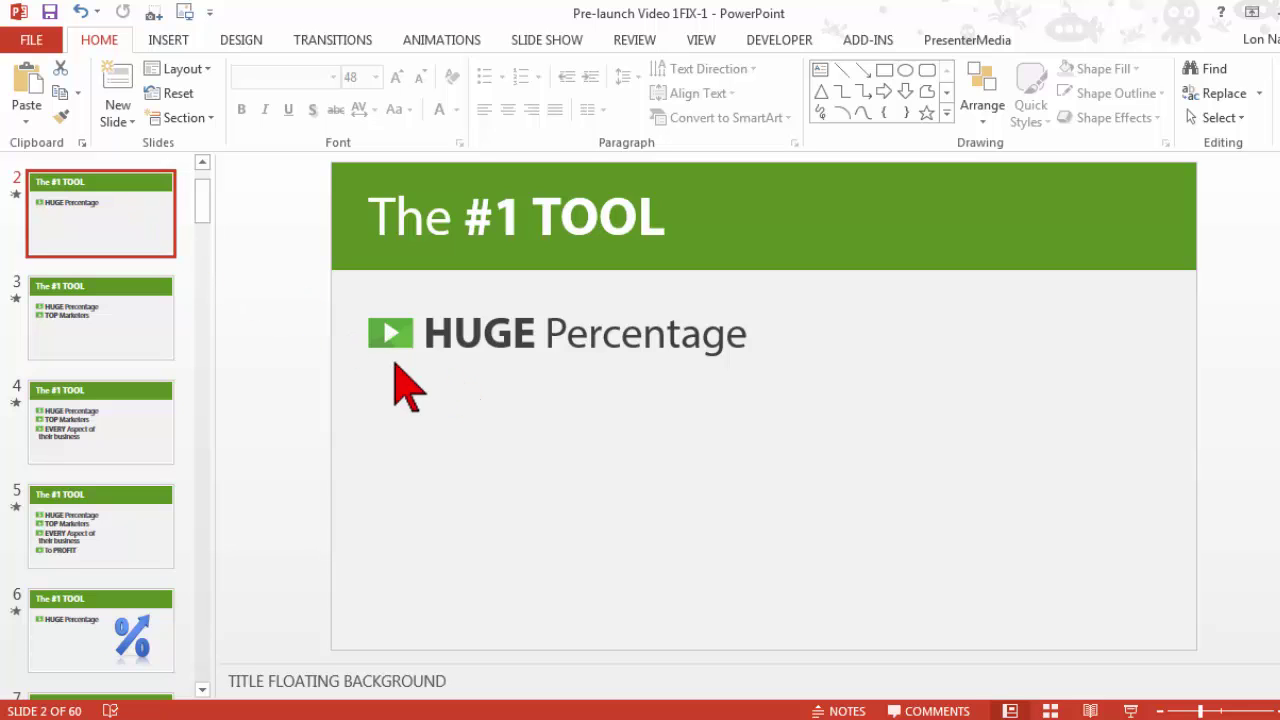
left_click(1133, 711)
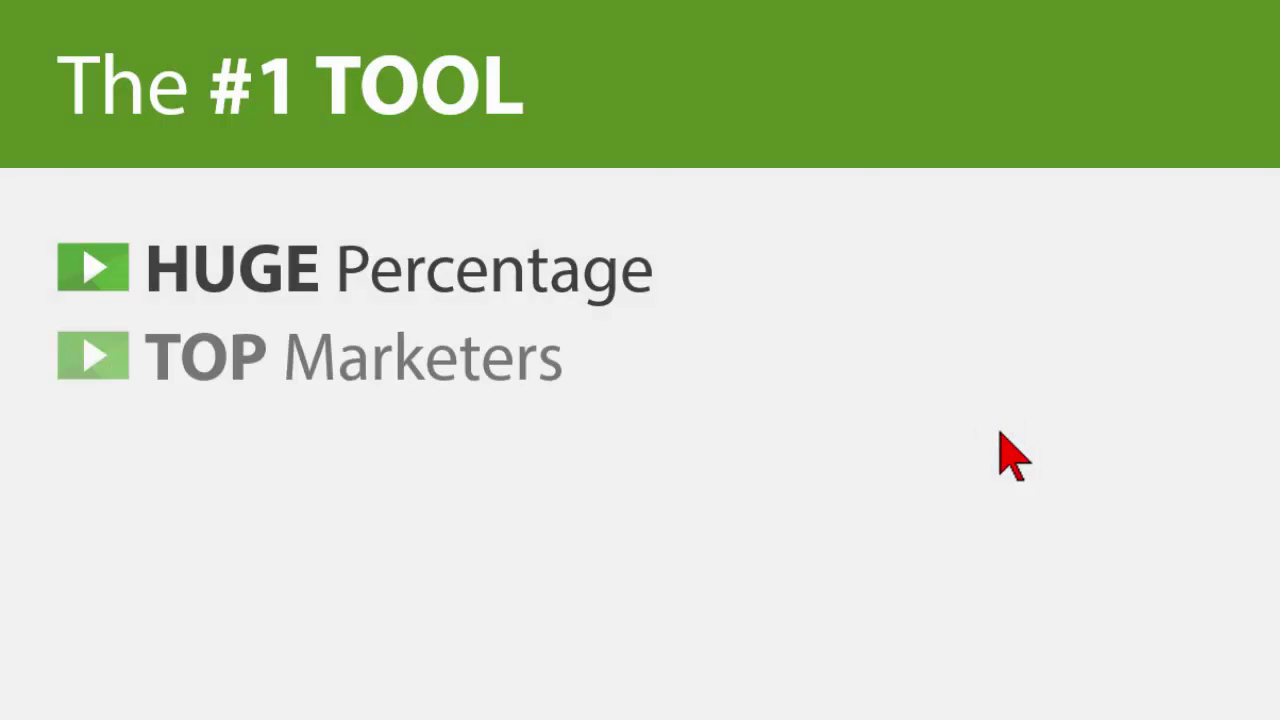
key("Escape")
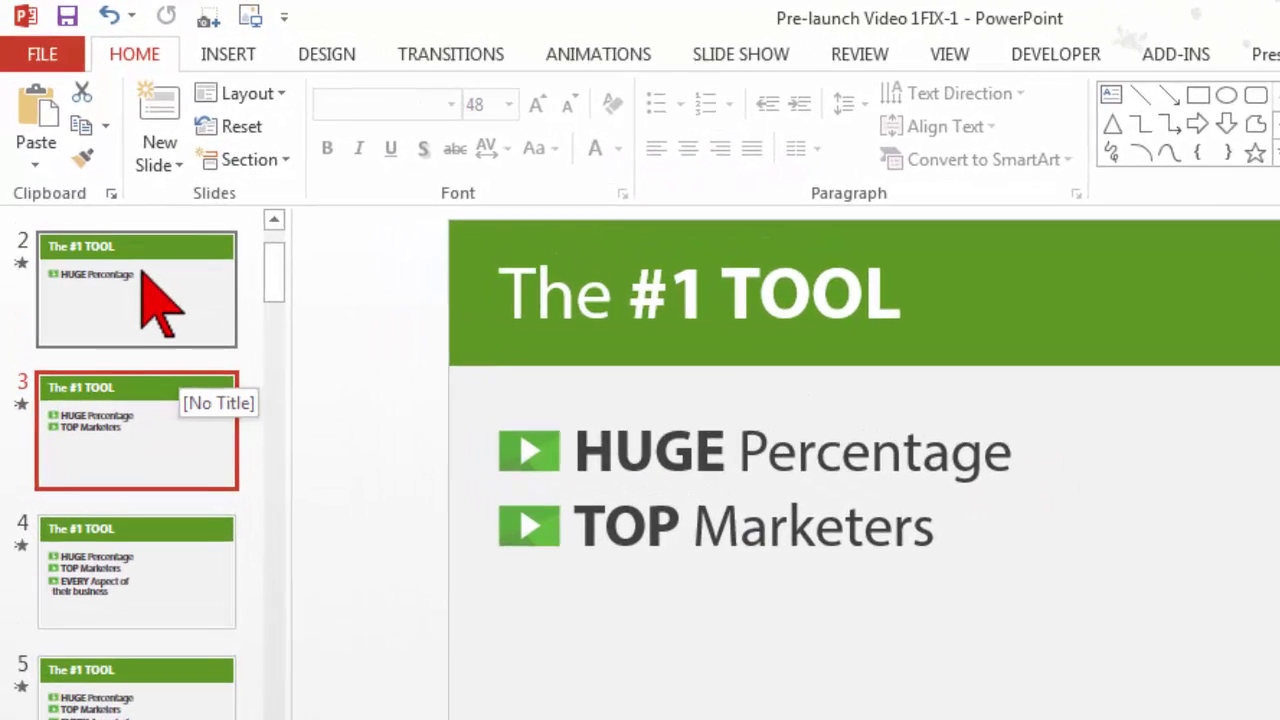
Step: Apply a Fade transition (00.70, no sound) to slide 3 and review slides 2 and 3
left_click(452, 55)
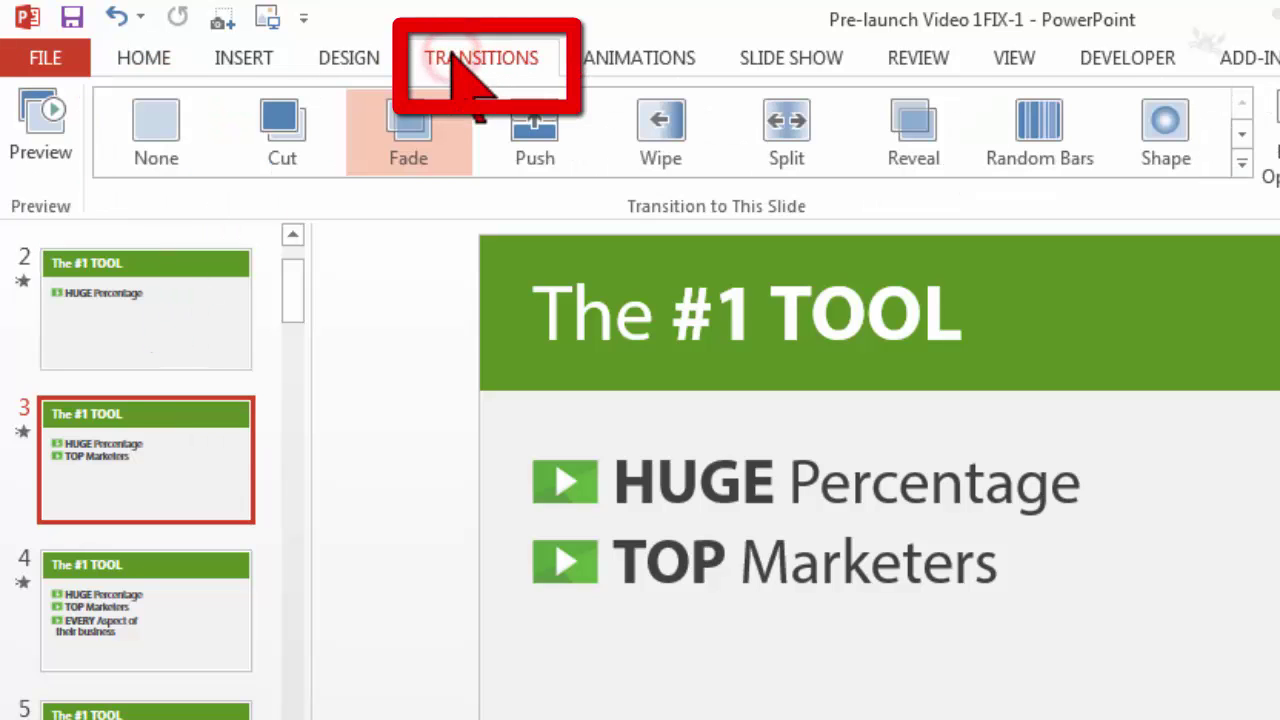
left_click(422, 145)
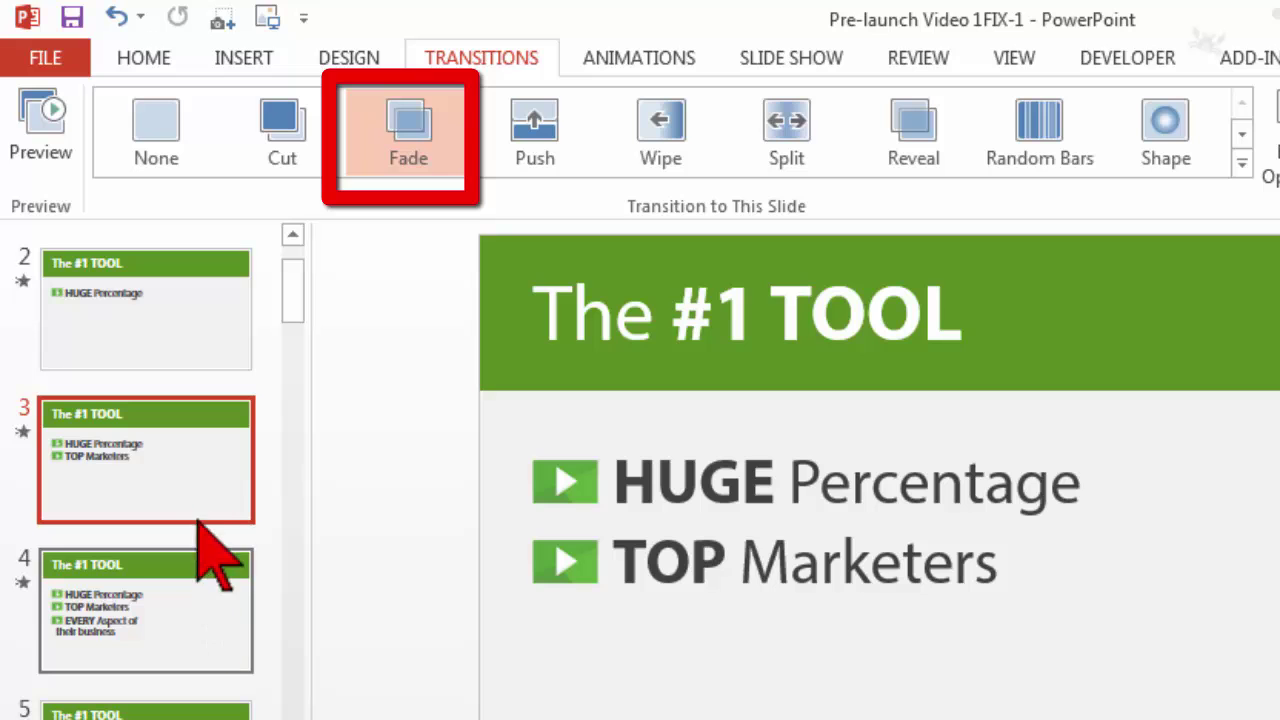
left_click(155, 312)
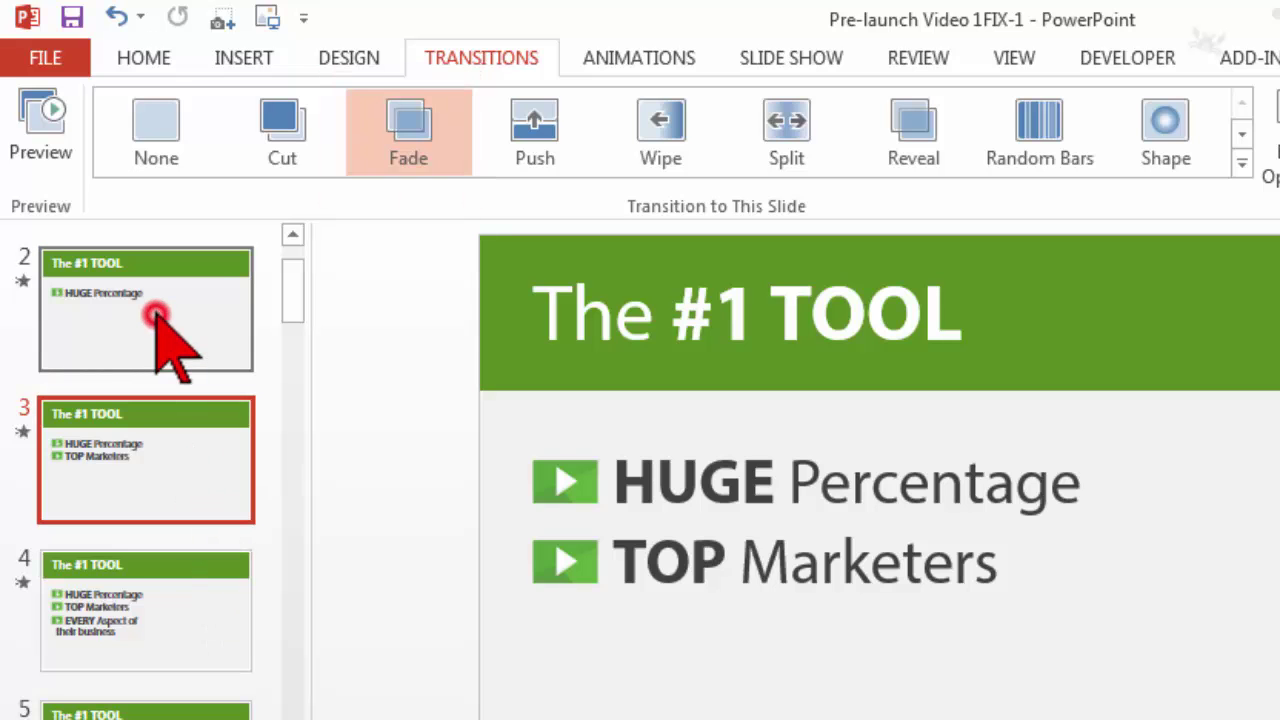
left_click(143, 414)
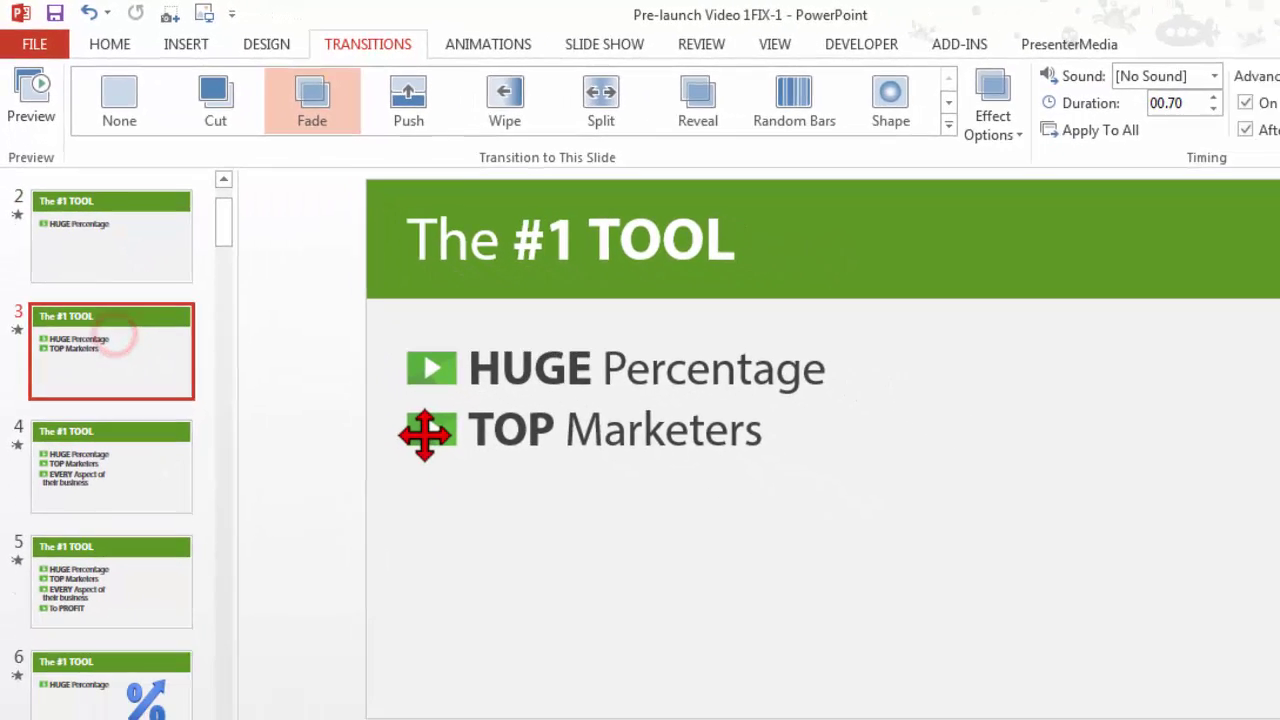
Step: Copy slide 6's percent-arrow picture and paste it onto slide 2 with Use Destination Theme
left_click(120, 460)
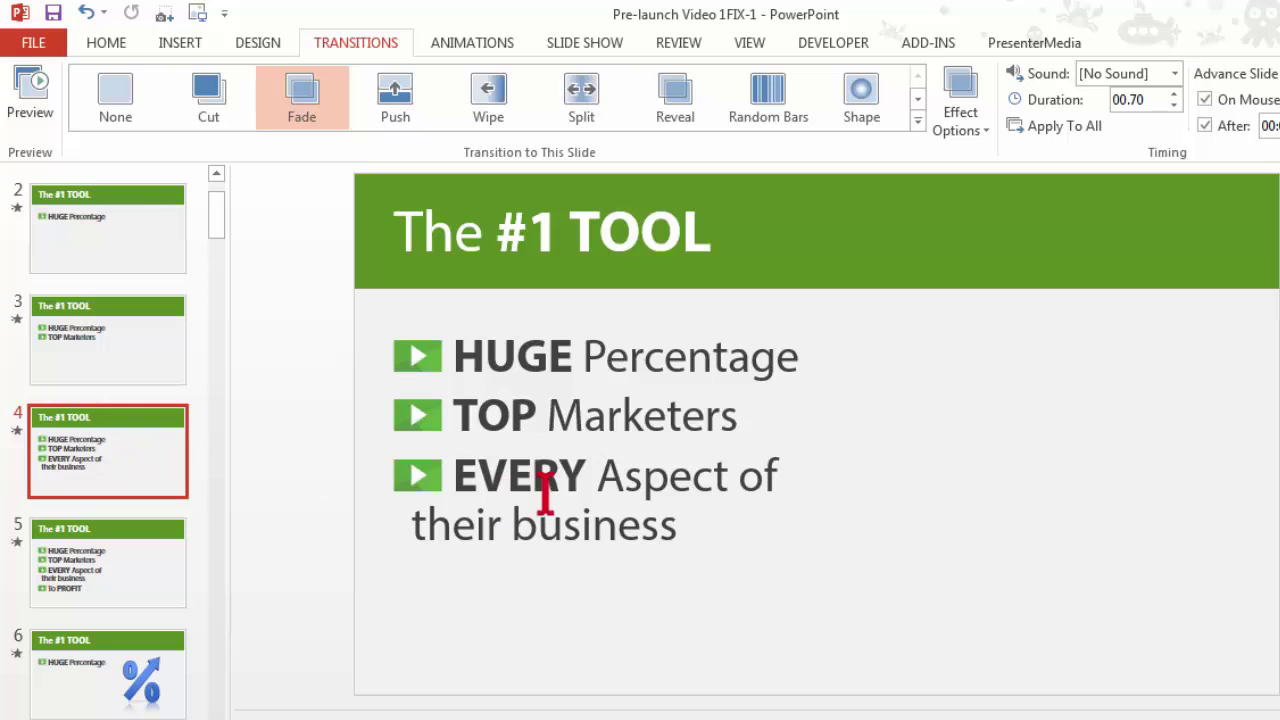
left_click(86, 702)
left_click(1040, 523)
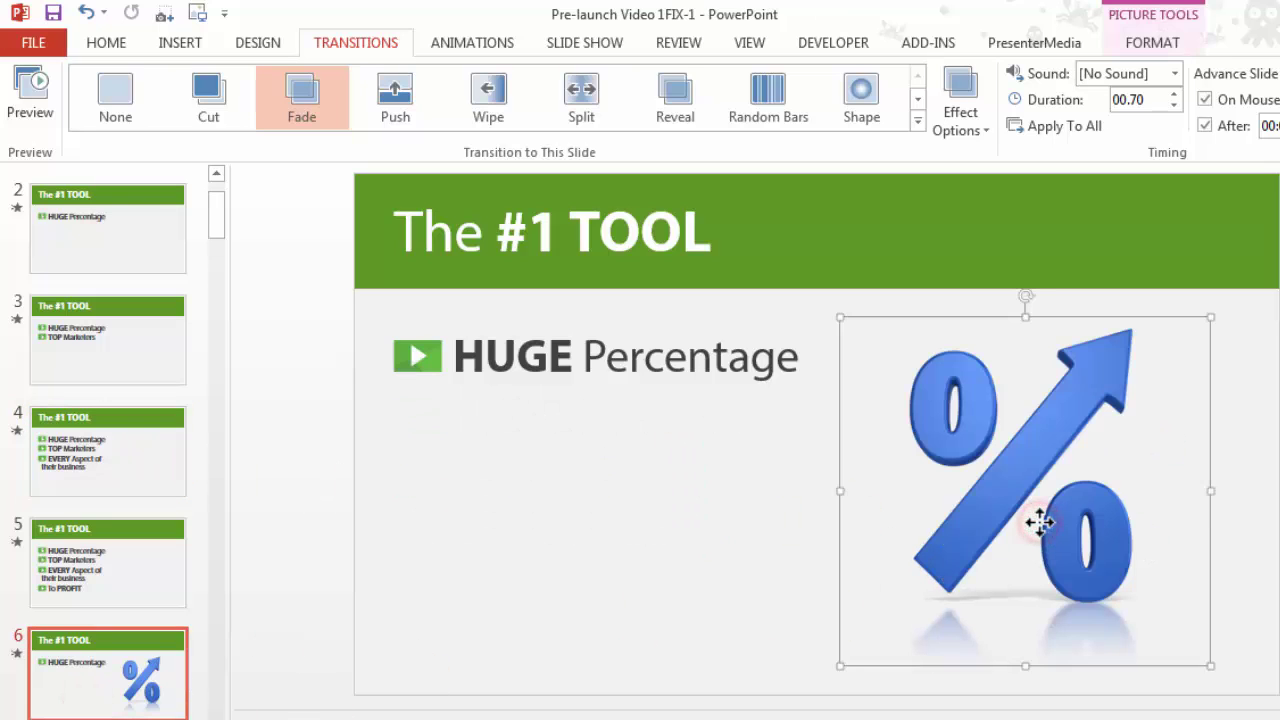
right_click(1040, 523)
left_click(1090, 188)
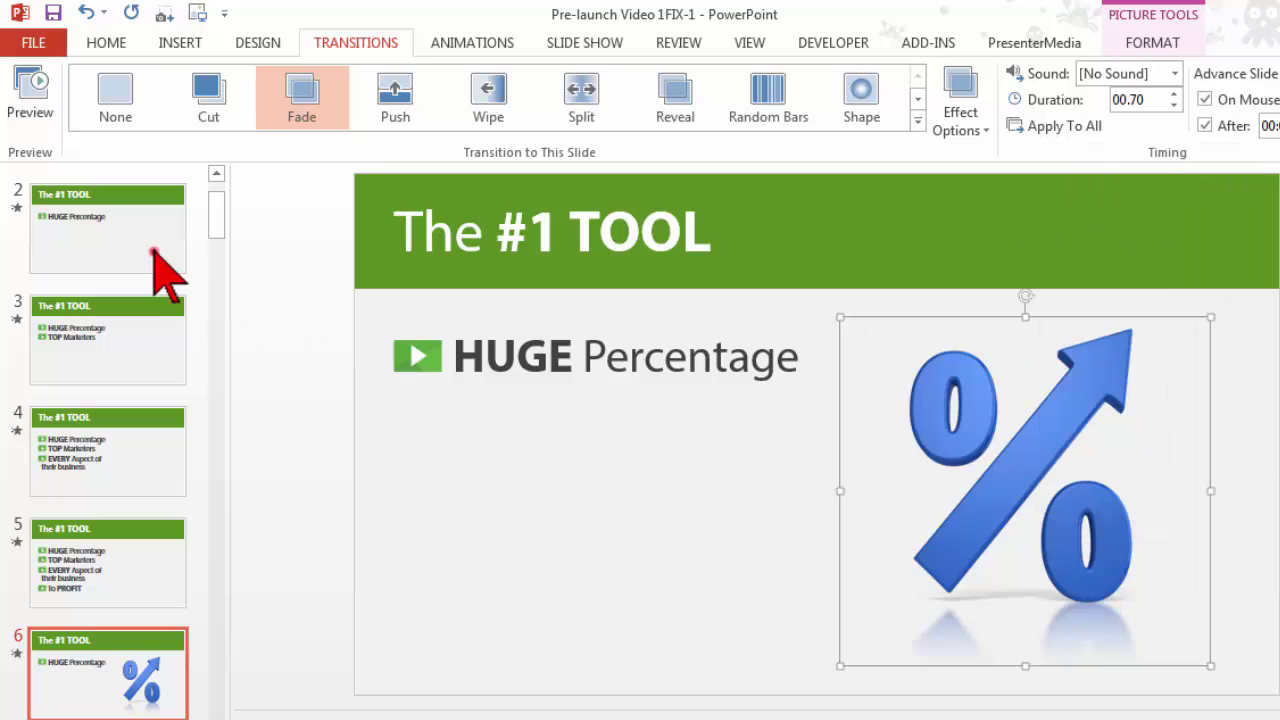
left_click(152, 248)
right_click(982, 432)
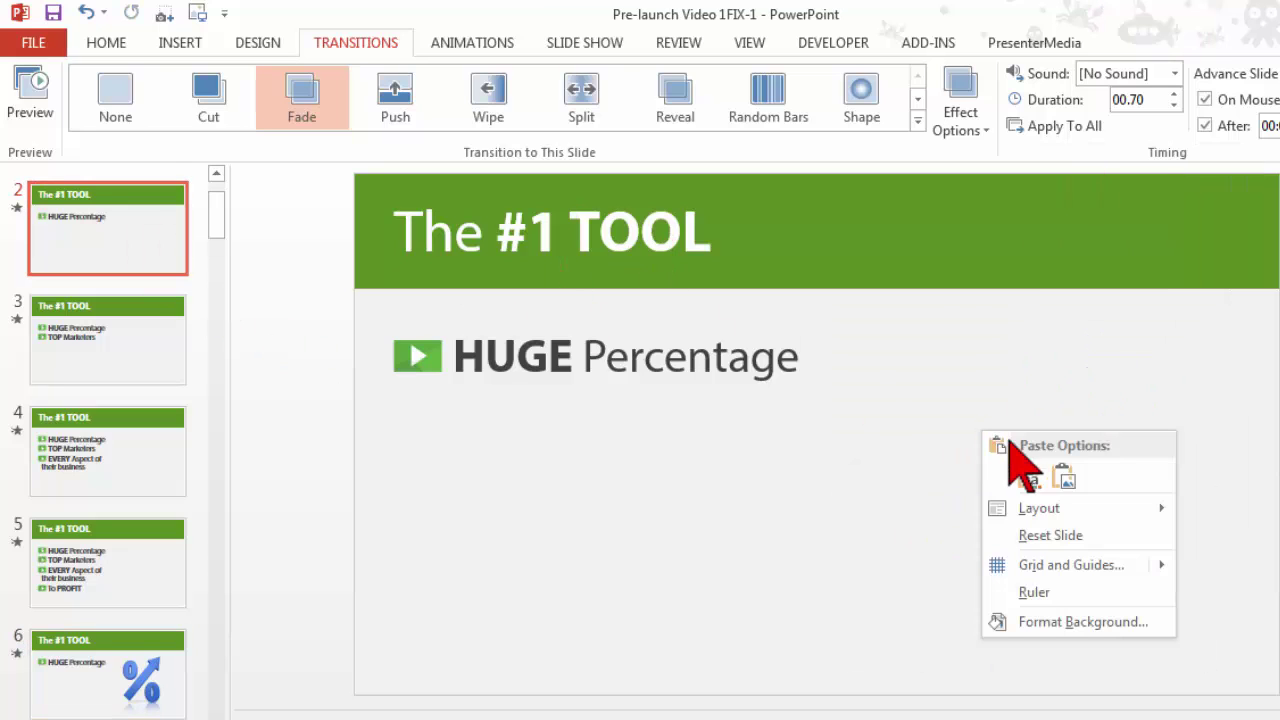
left_click(1030, 478)
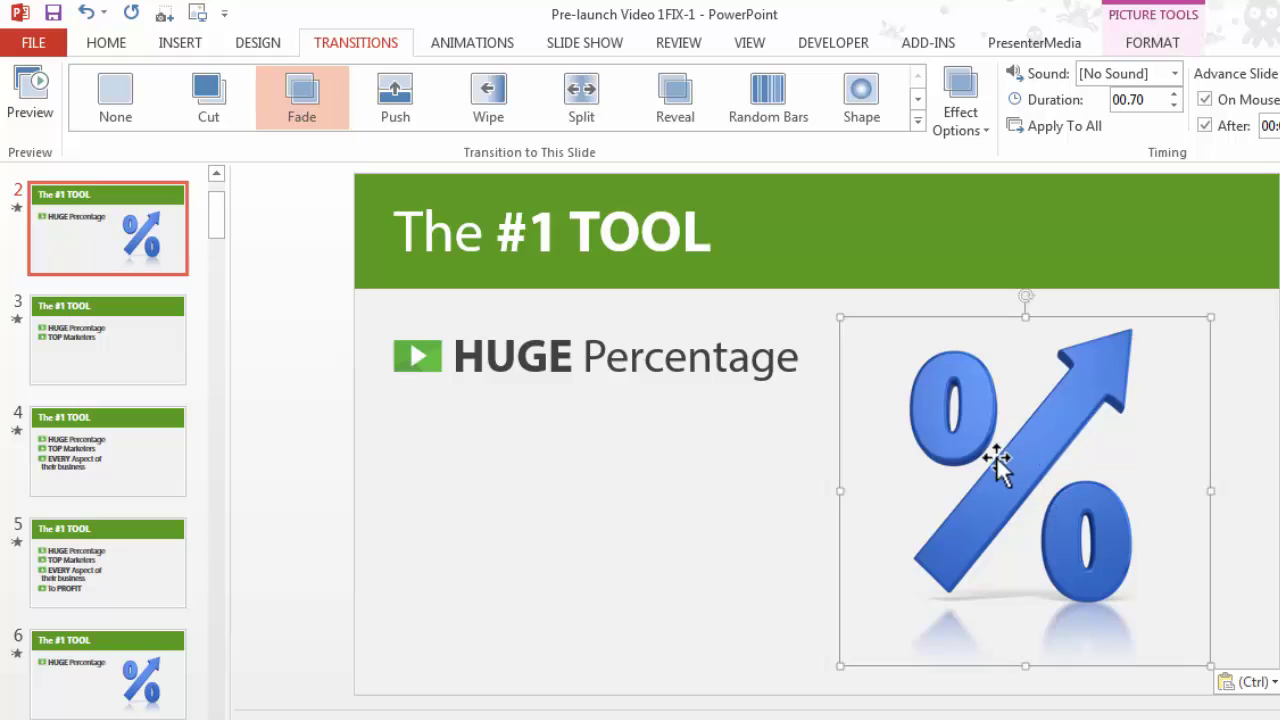
left_click(150, 343)
scroll(148, 370, "down", 4)
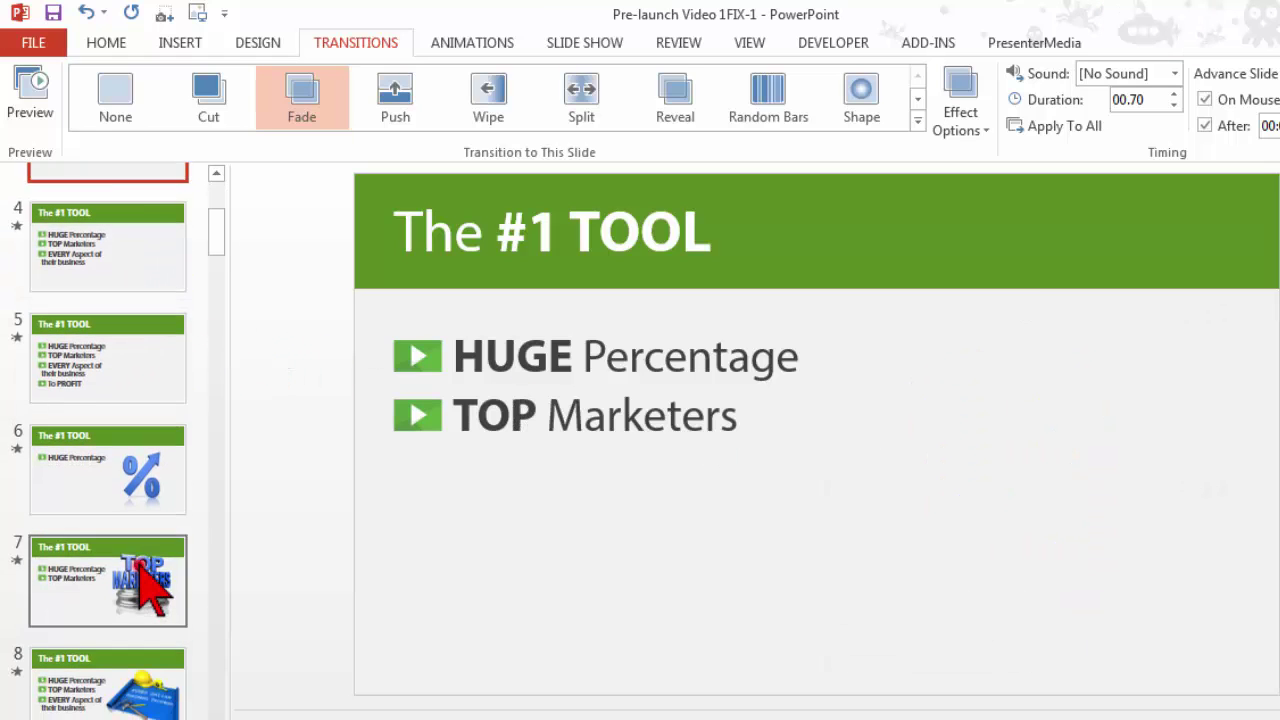
Step: Copy the TOP MARKETERS picture from slide 7 and paste it onto slide 3 in the same position
left_click(150, 585)
right_click(997, 510)
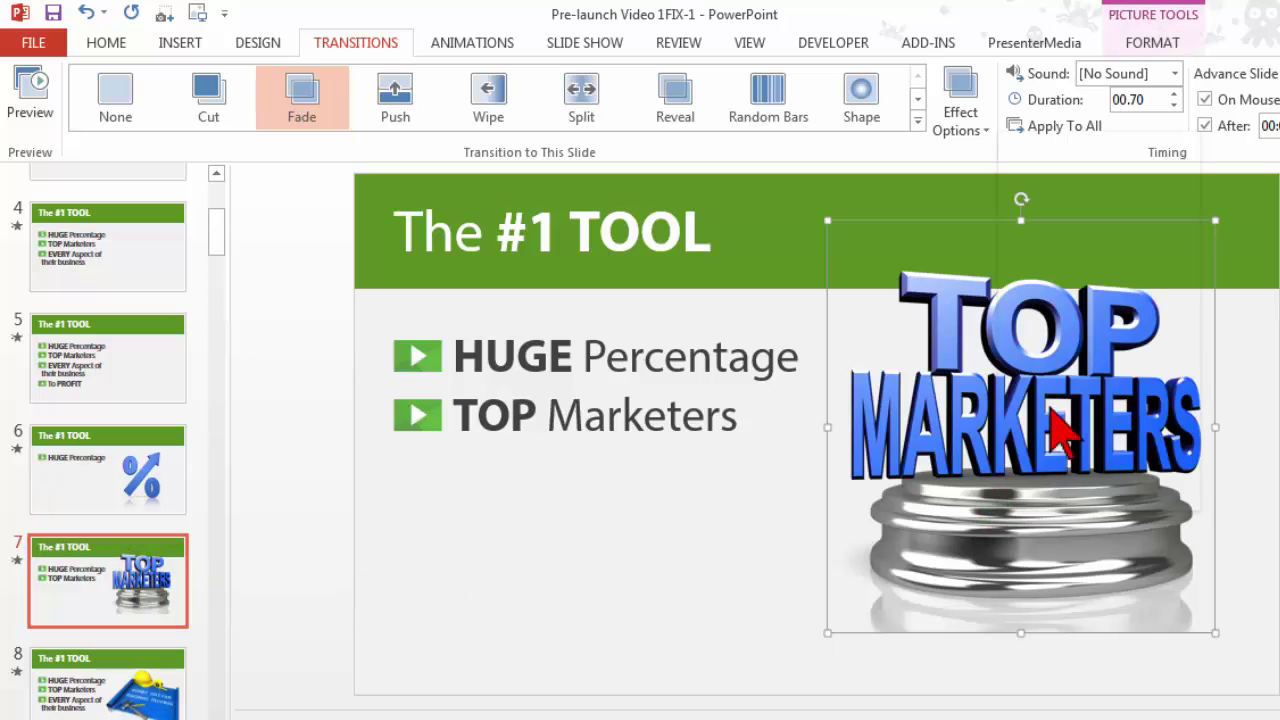
left_click(1063, 175)
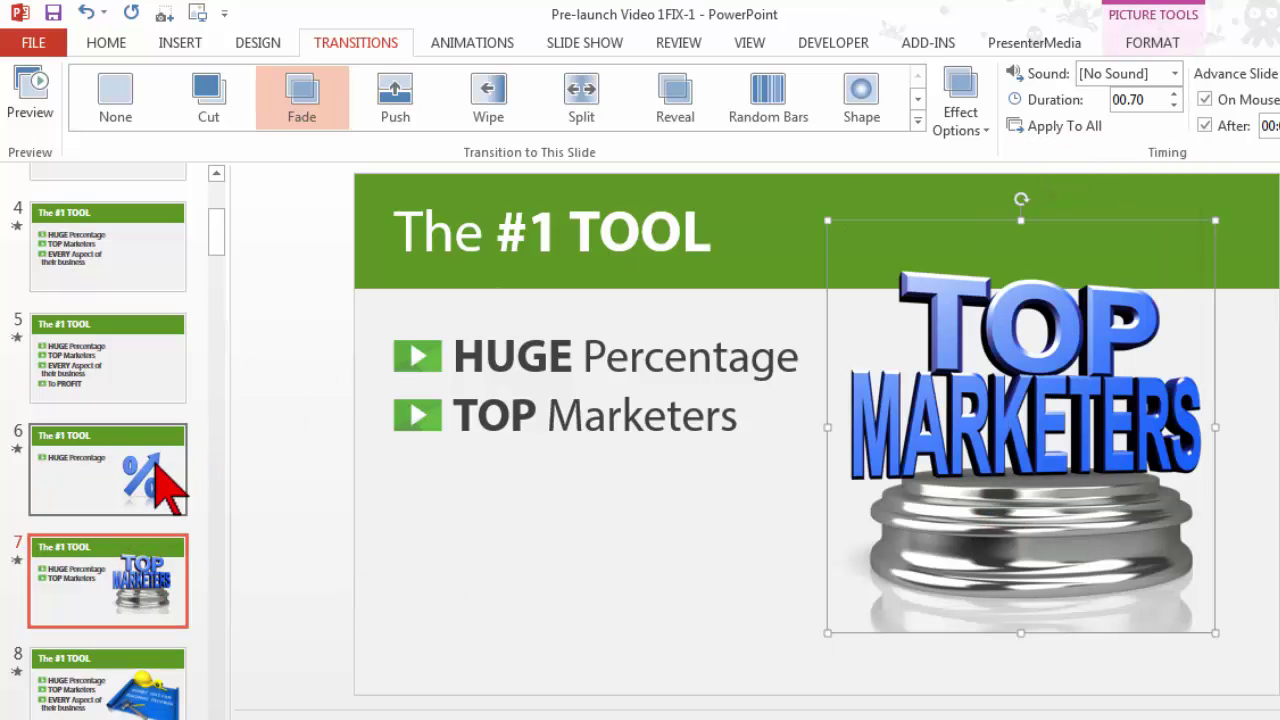
scroll(150, 400, "up", 4)
left_click(128, 318)
right_click(949, 438)
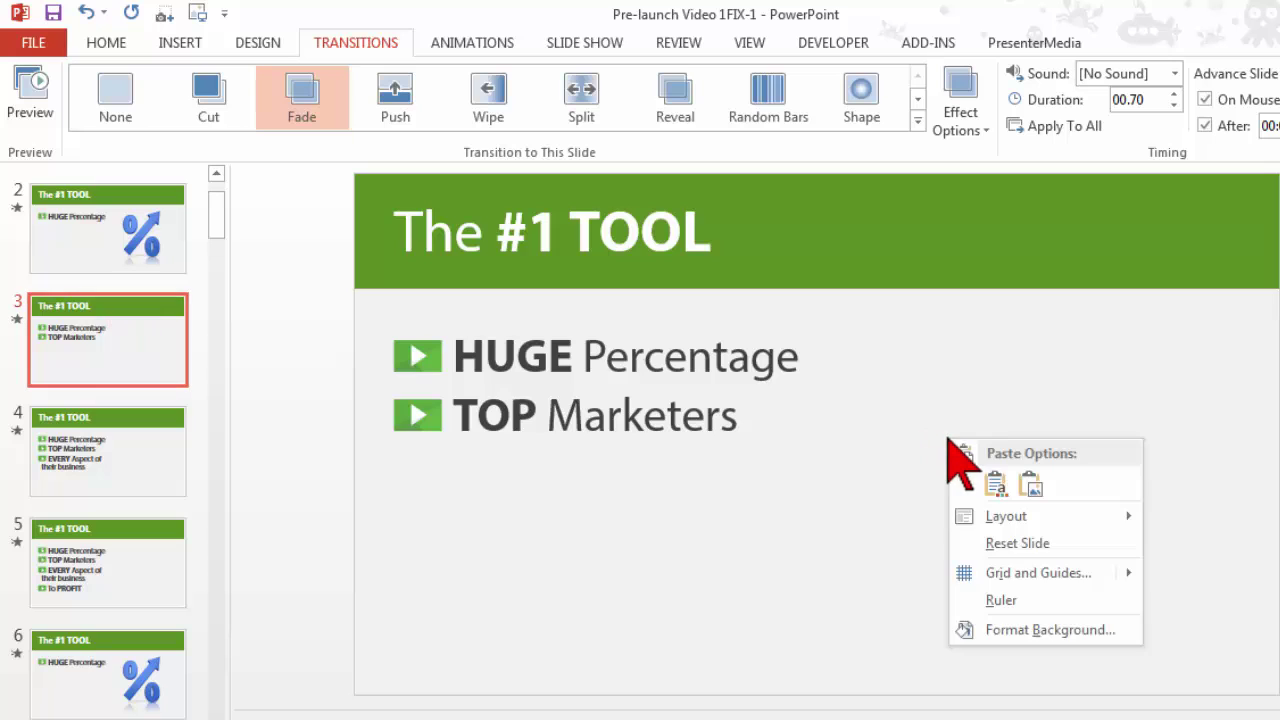
left_click(1001, 482)
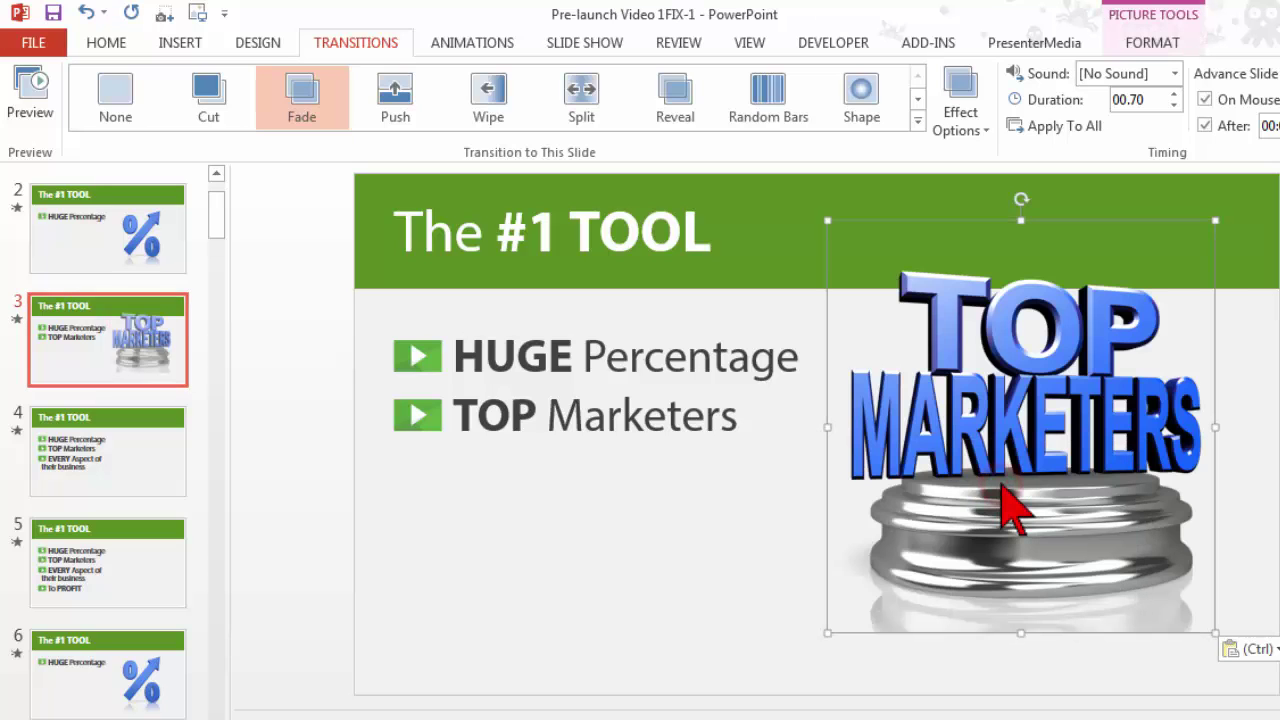
Step: Paste another copy of the TOP MARKETERS picture onto slide 2, over the percent graphic
left_click(177, 250)
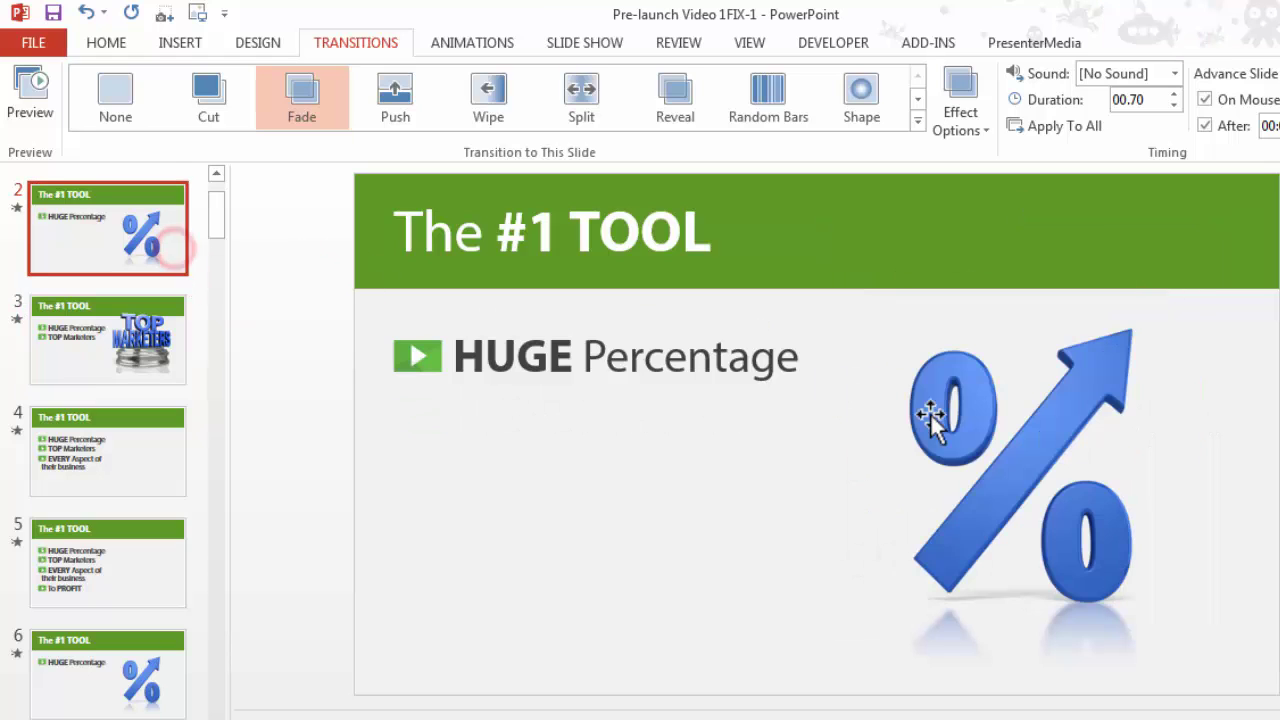
left_click(178, 328)
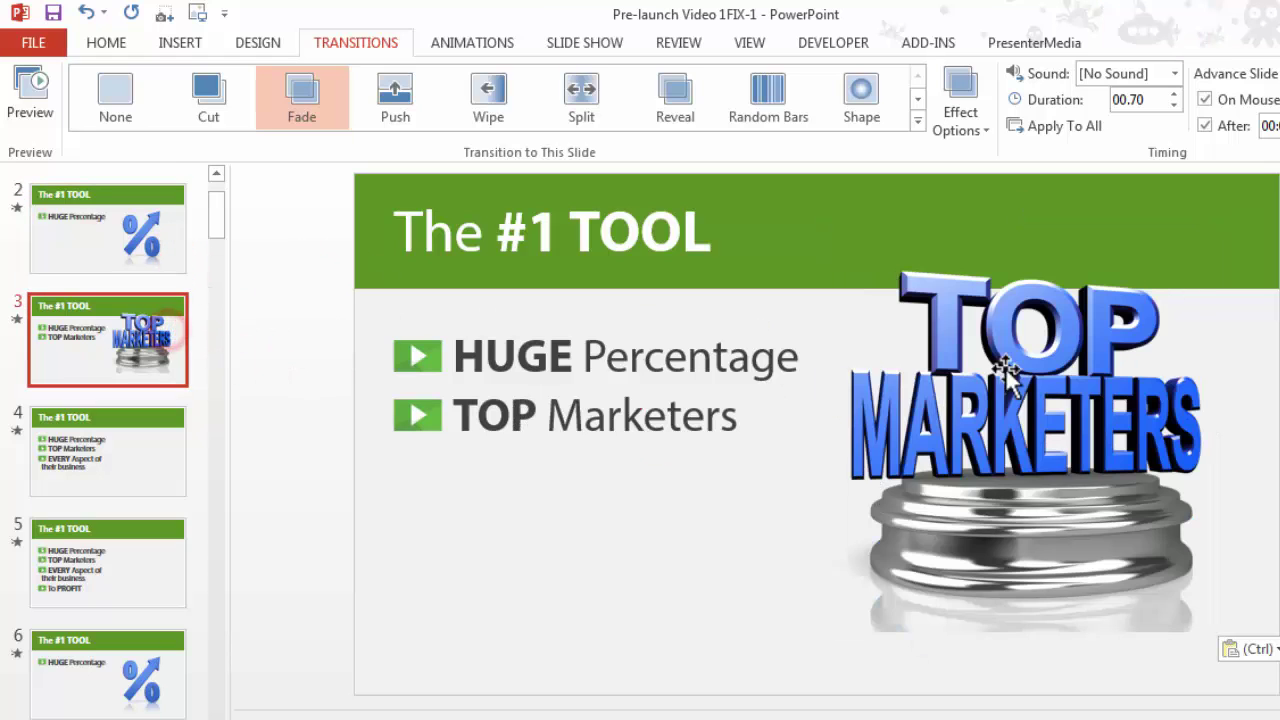
left_click(168, 238)
right_click(697, 452)
left_click(742, 492)
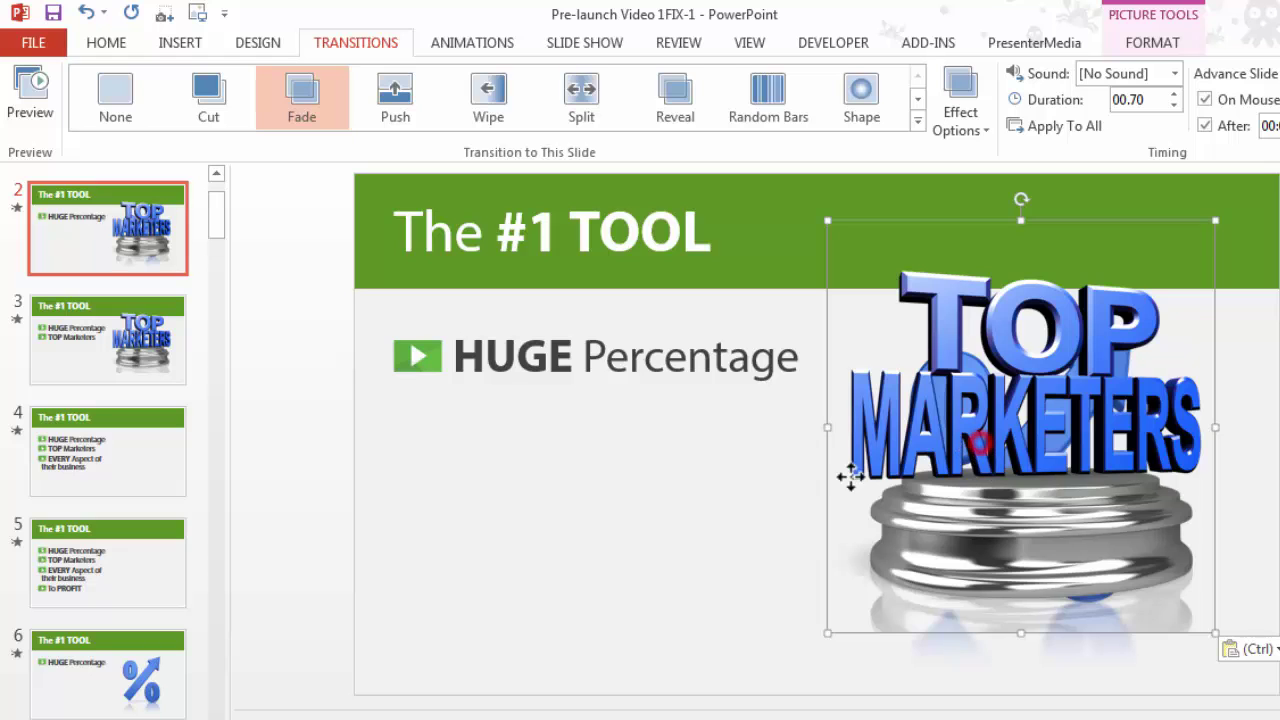
Step: Drag the TOP MARKETERS copy around slide 2 to check its alignment against the guides
left_click_drag(850, 477, 623, 527)
left_click(1010, 493)
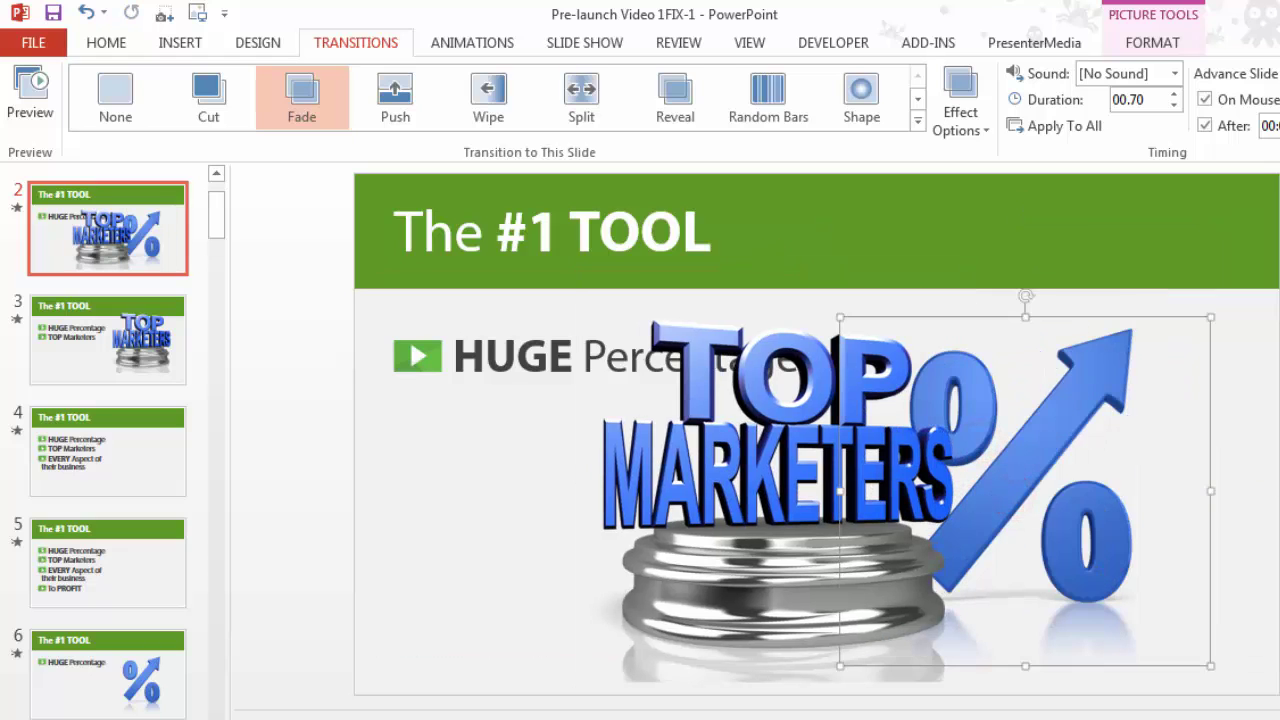
left_click_drag(778, 483, 1014, 453)
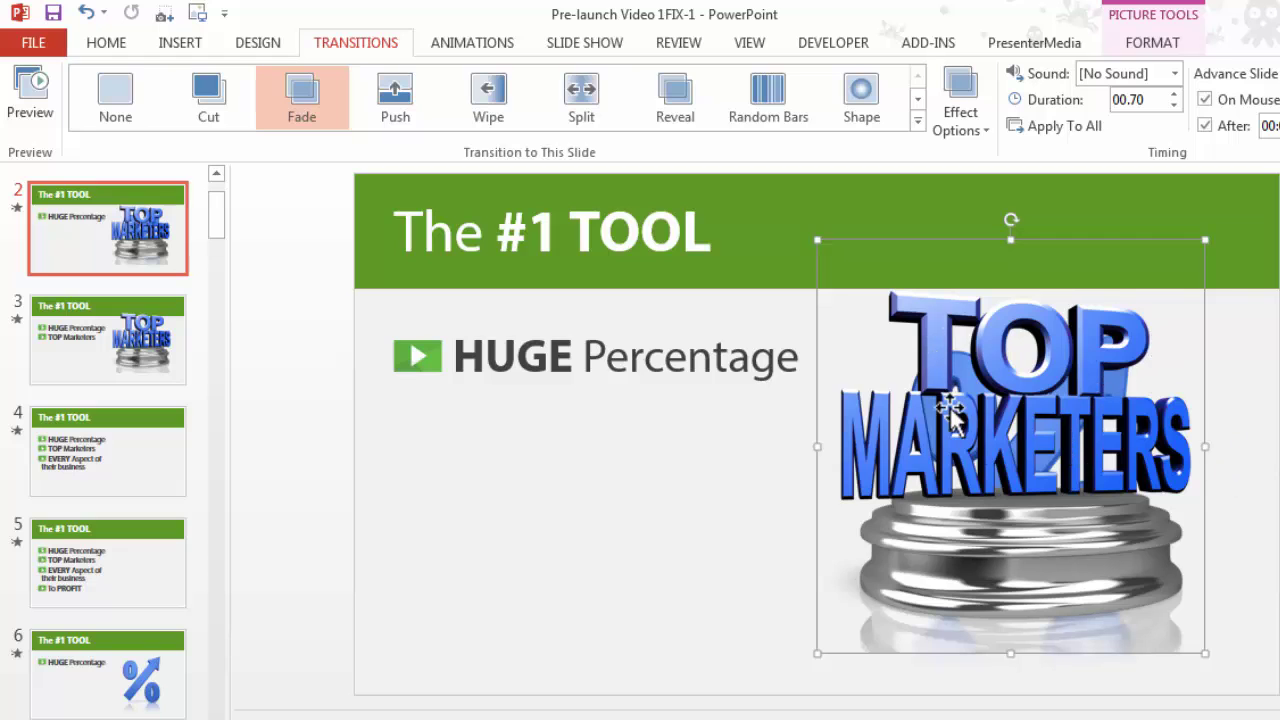
left_click_drag(991, 443, 995, 440)
left_click_drag(909, 447, 907, 447)
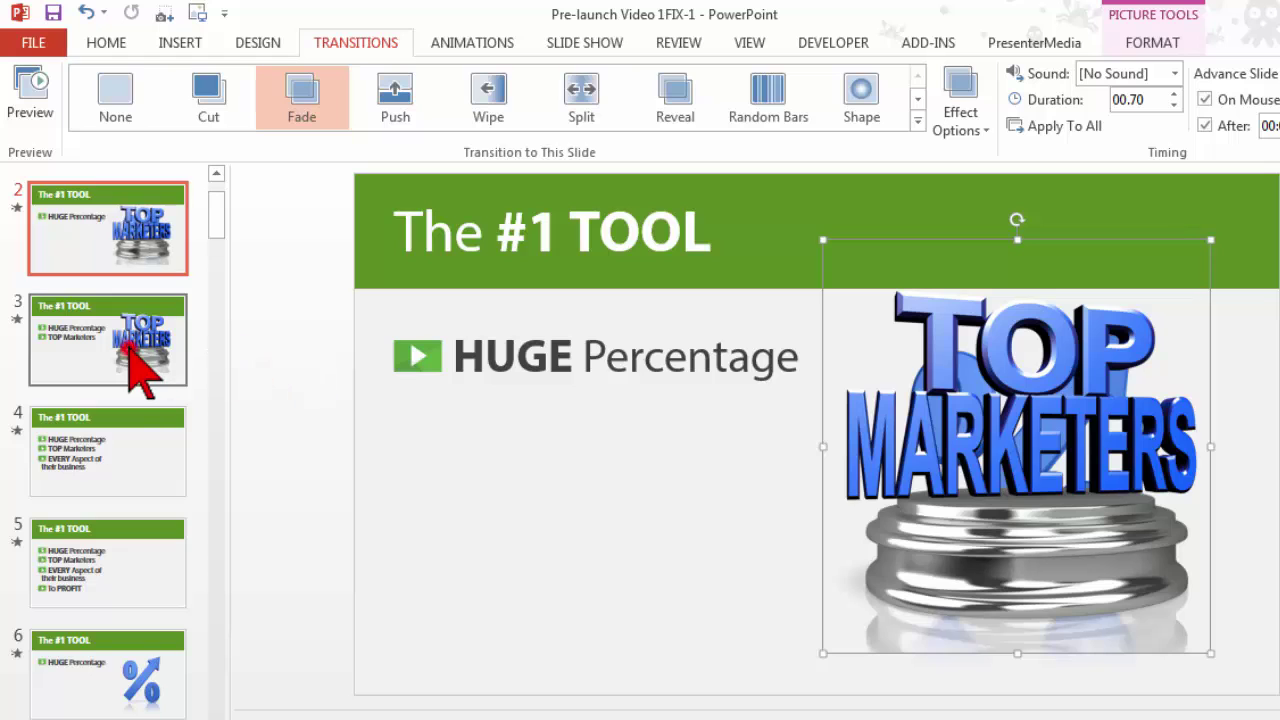
Step: Delete the TOP MARKETERS copy from slide 2, leaving only the percent graphic
left_click(128, 350)
left_click(122, 258)
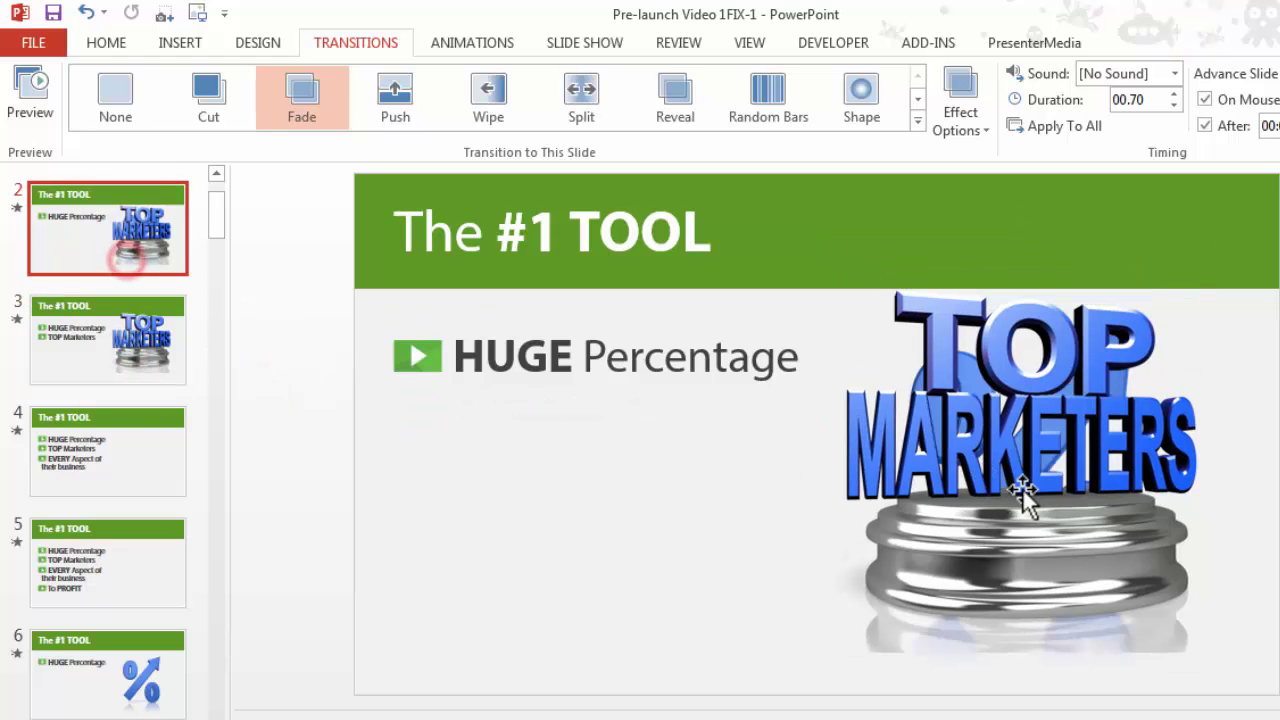
left_click(1021, 489)
key("Delete")
left_click(54, 360)
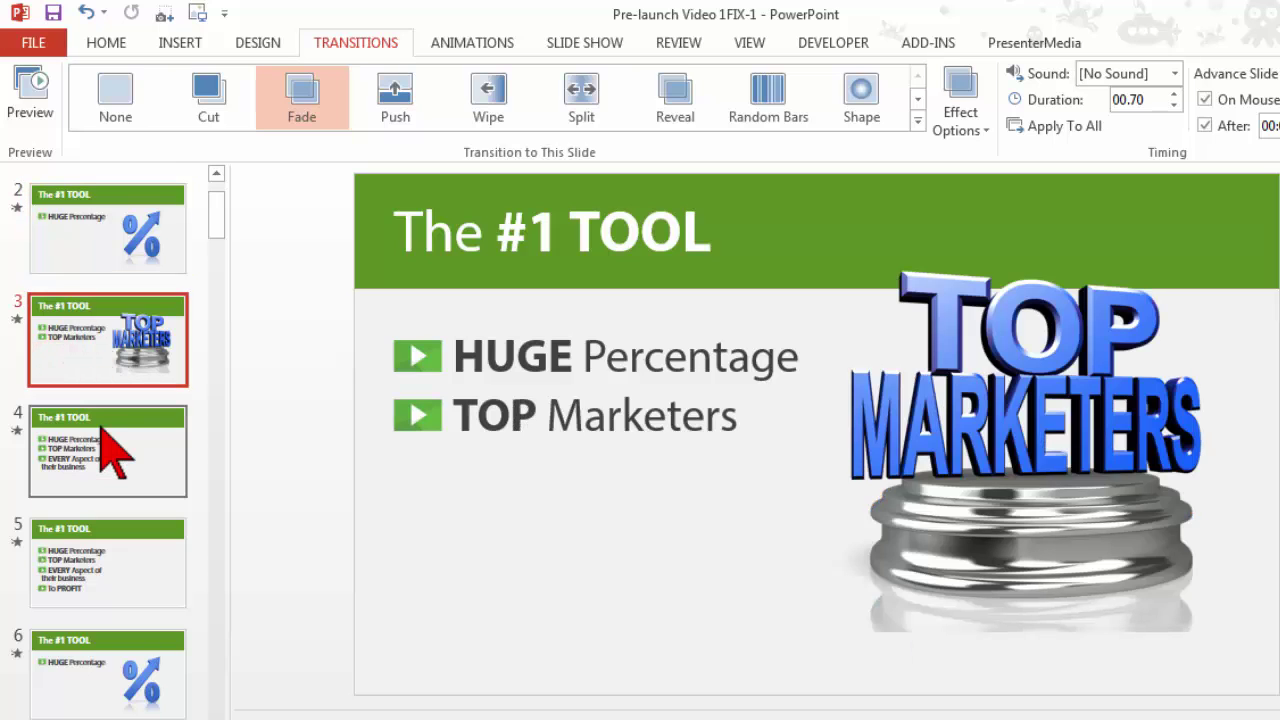
left_click(100, 425)
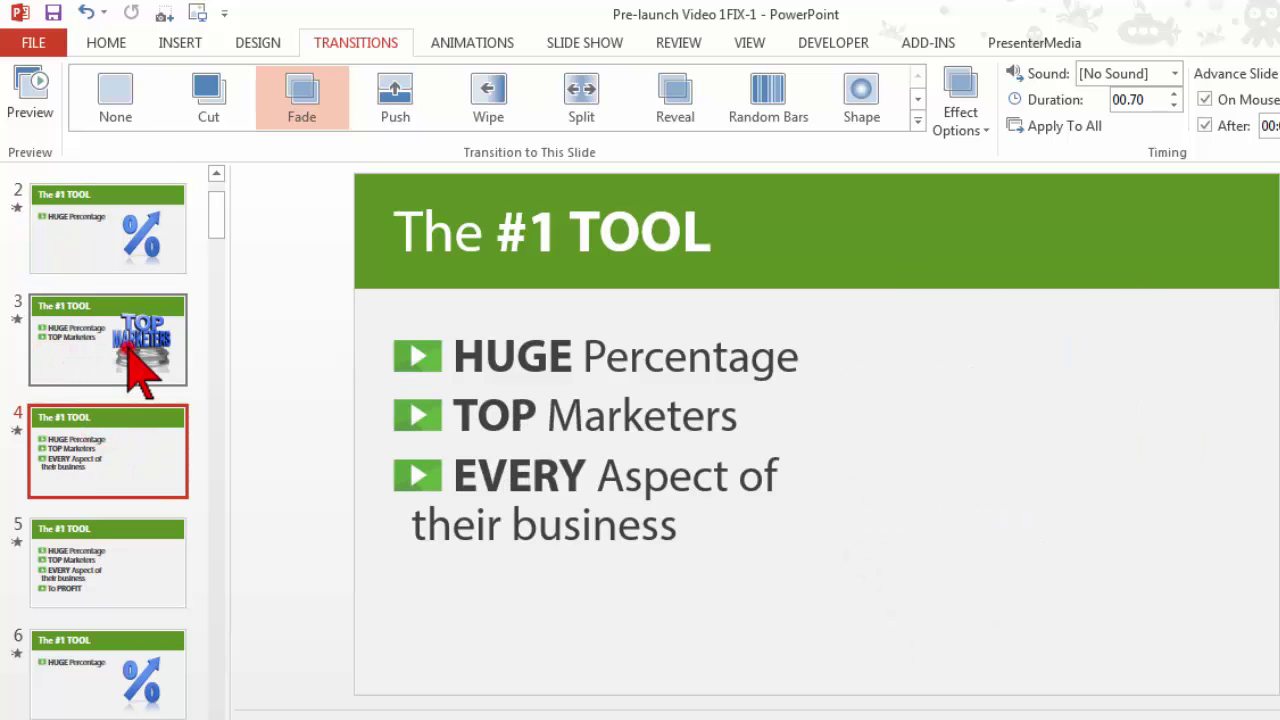
left_click(122, 340)
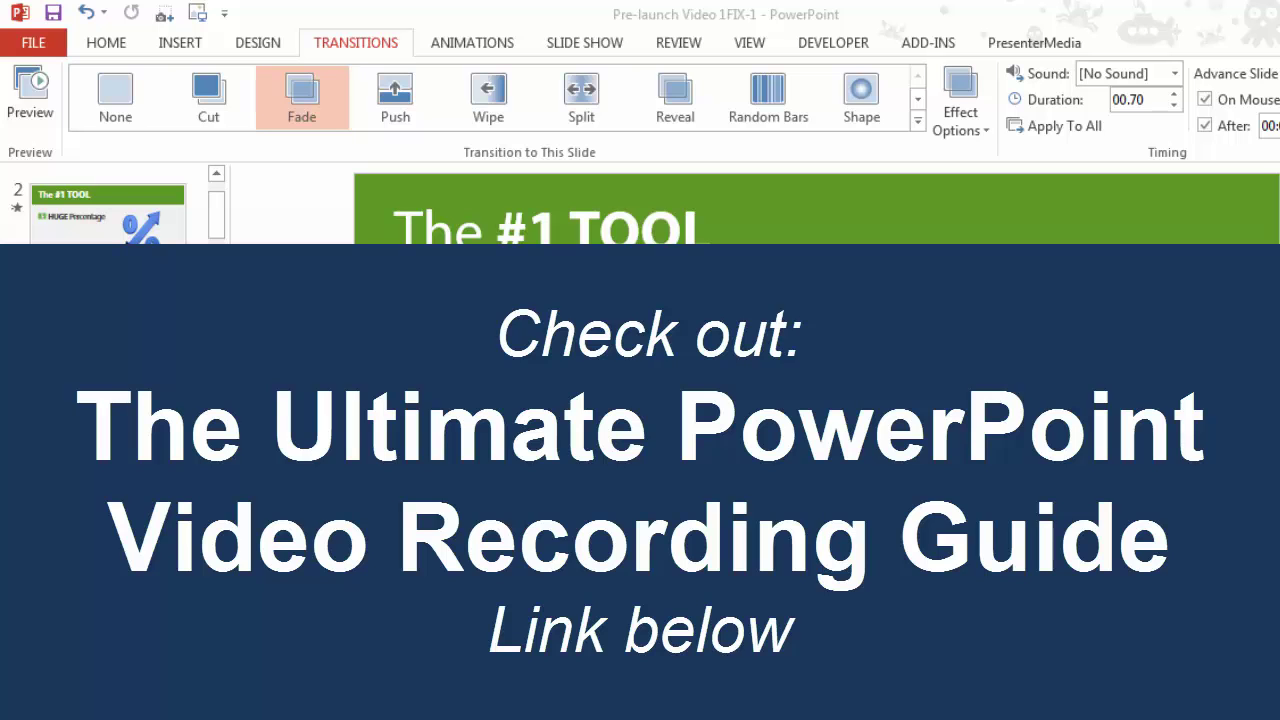
Step: Select slide 2, 'The #1 TOOL' with 'HUGE Percentage' and the percent-arrow graphic
left_click(127, 238)
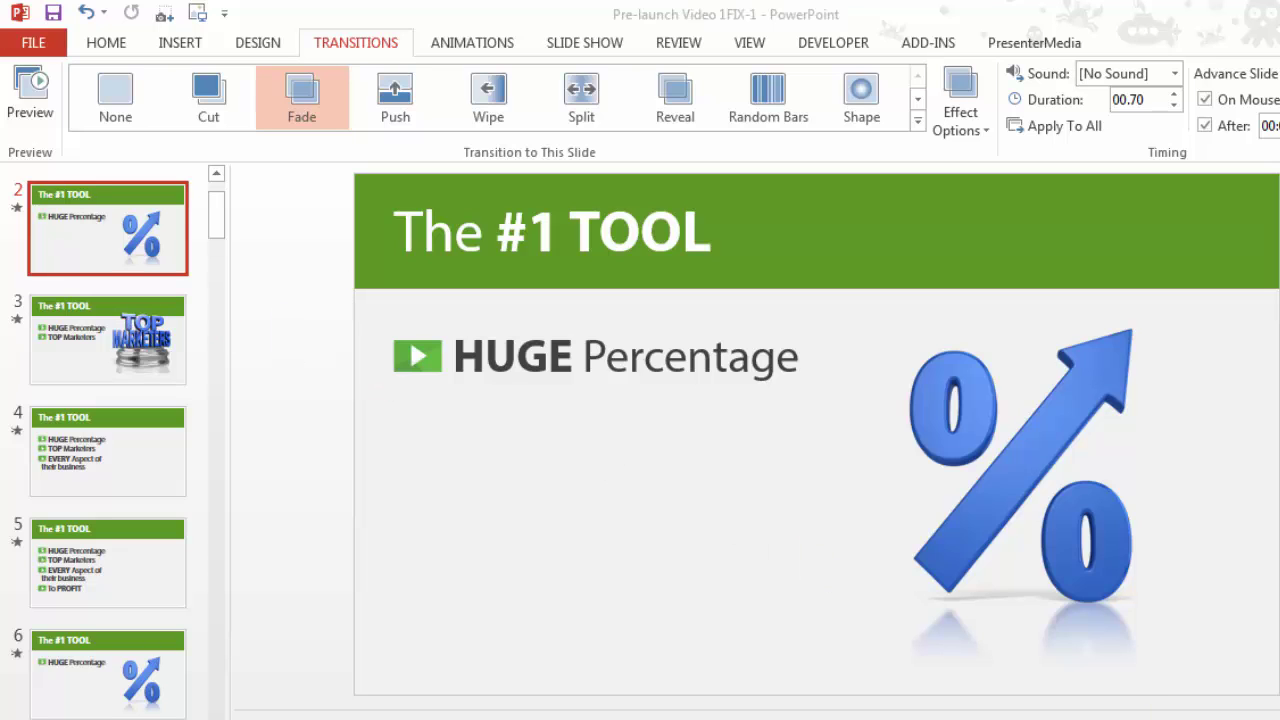
Step: Start the slide show from slide 2 with Shift+F5 to preview the Fade bullet build
key("shift+F5")
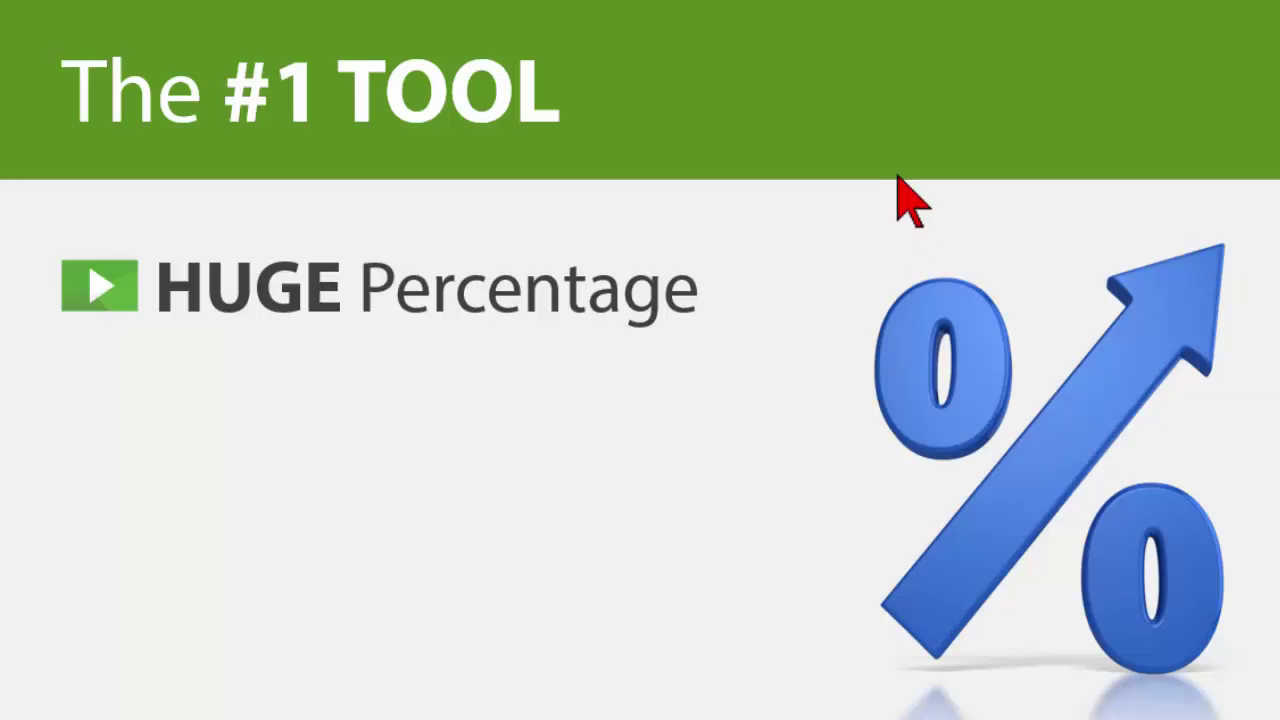